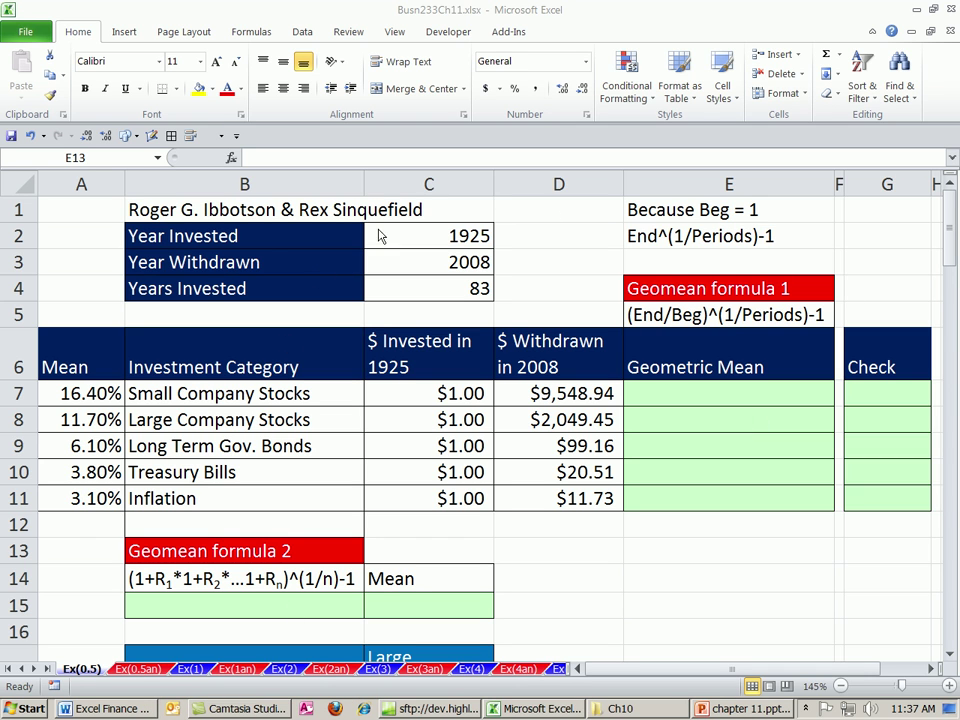
Review the 16.40% and 11.70% means, the 1925–2008 83-year span, and the $1.00/$9,548.94 amounts
click(455, 20)
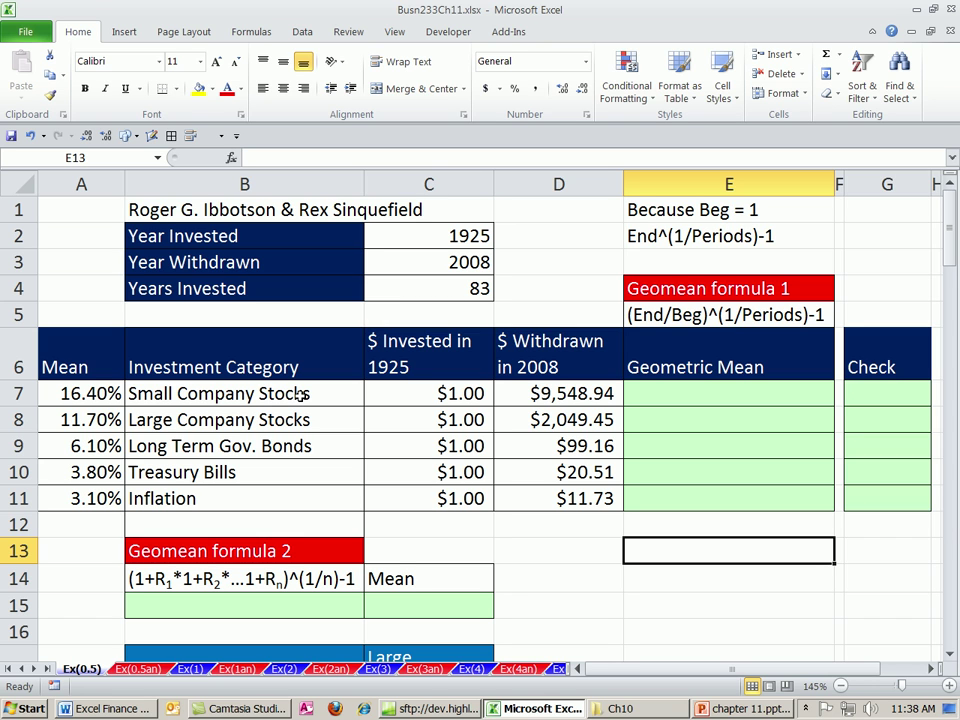
click(140, 396)
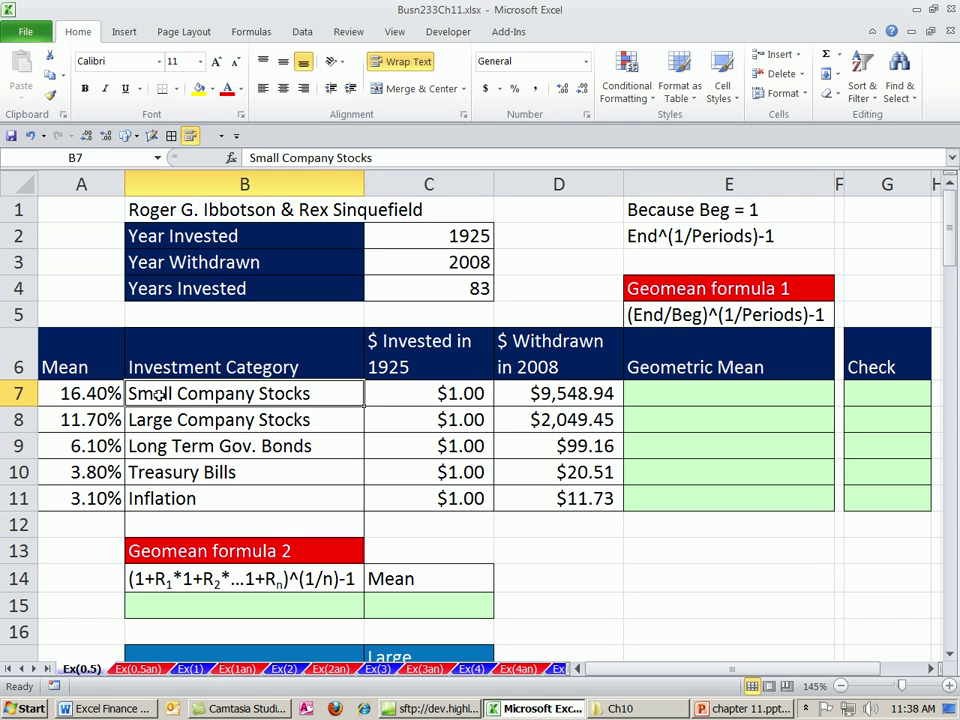
click(100, 395)
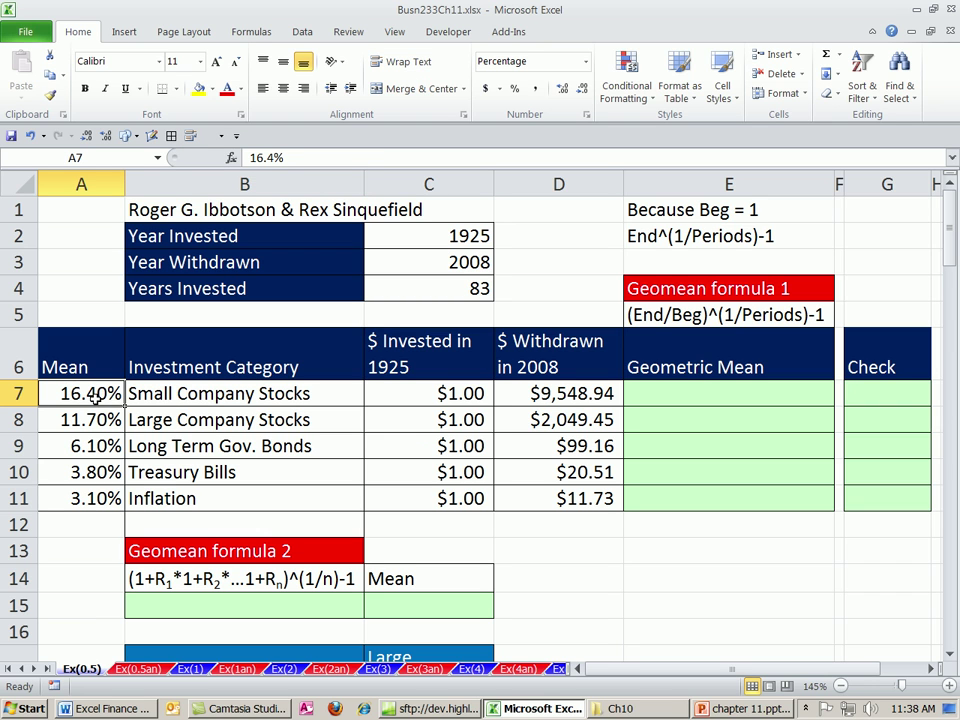
click(185, 420)
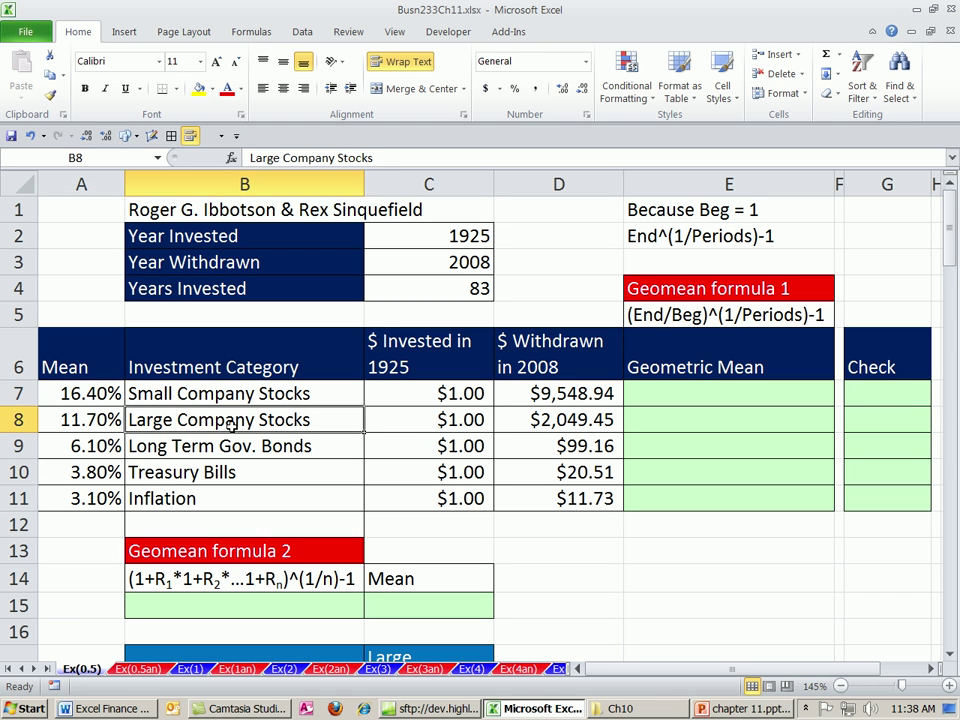
click(63, 421)
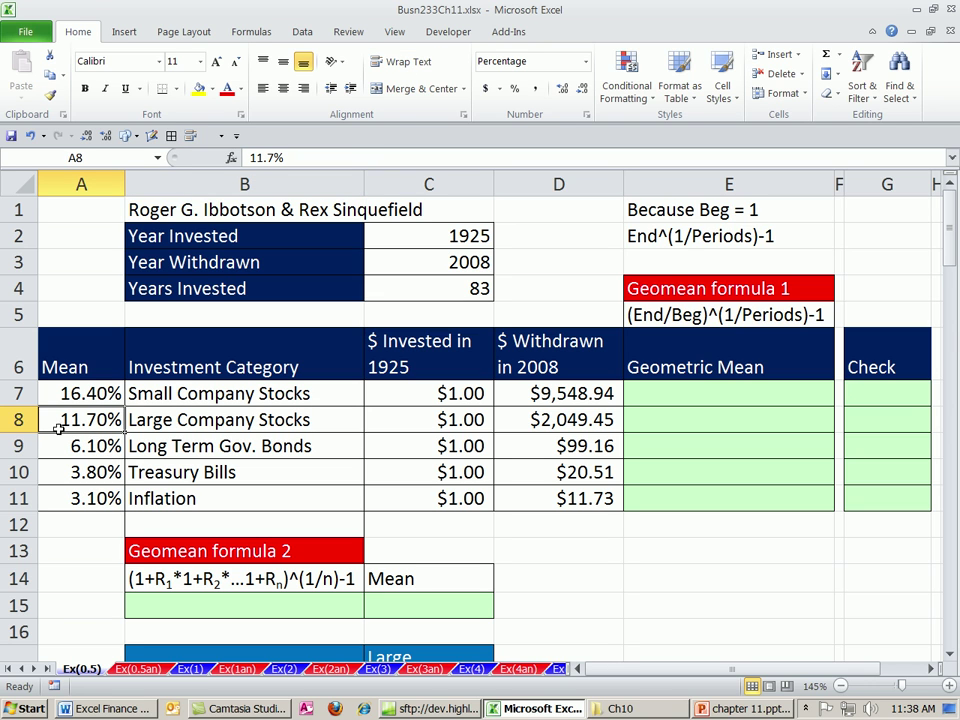
click(465, 234)
click(452, 262)
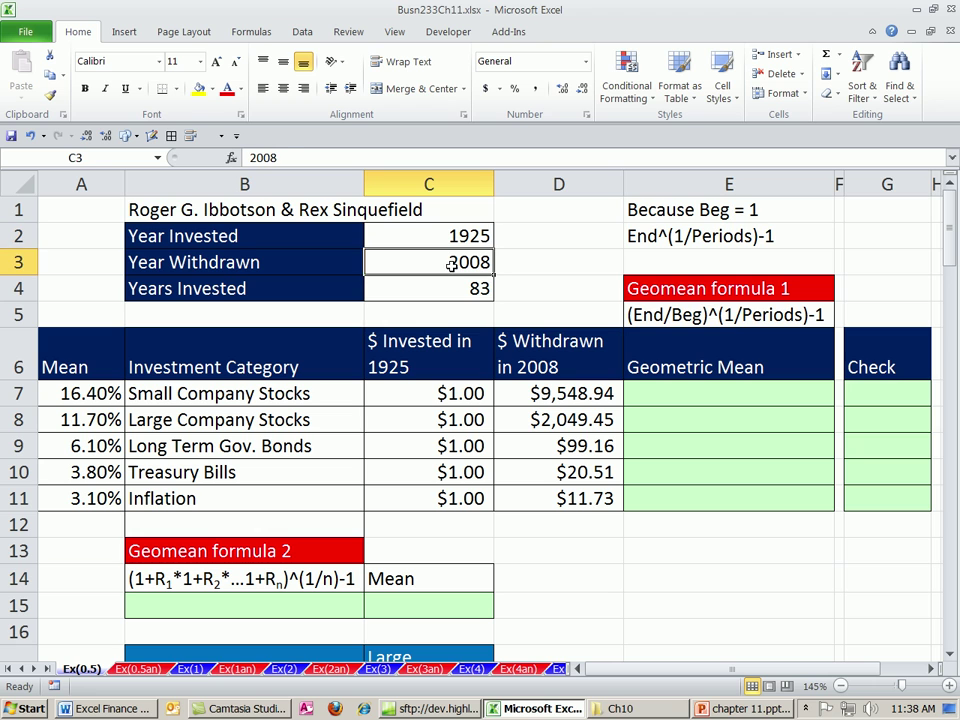
click(449, 289)
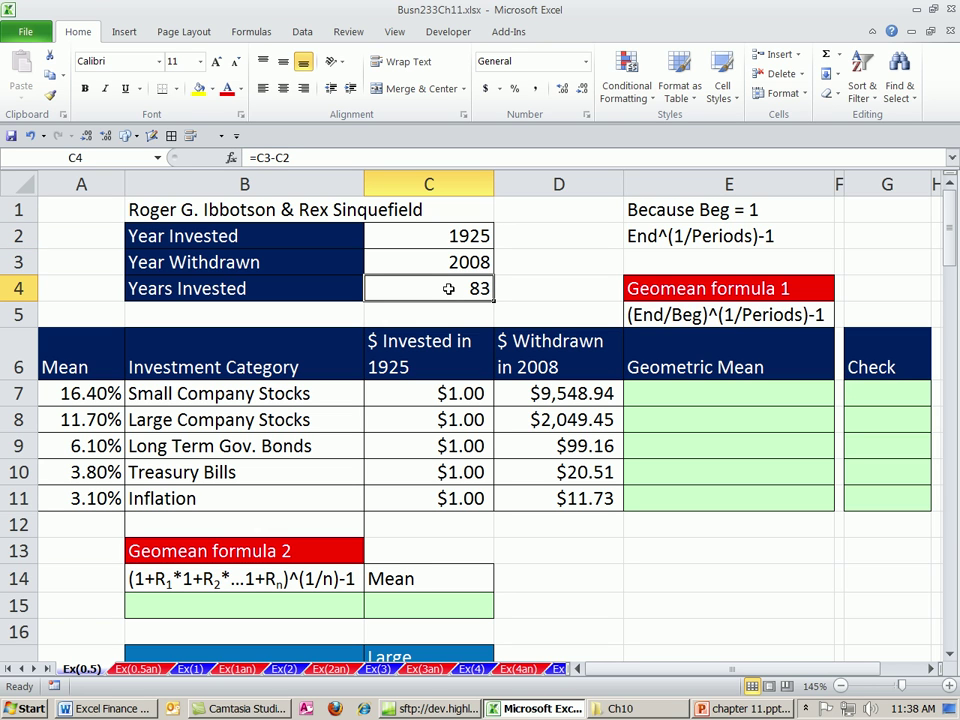
click(446, 393)
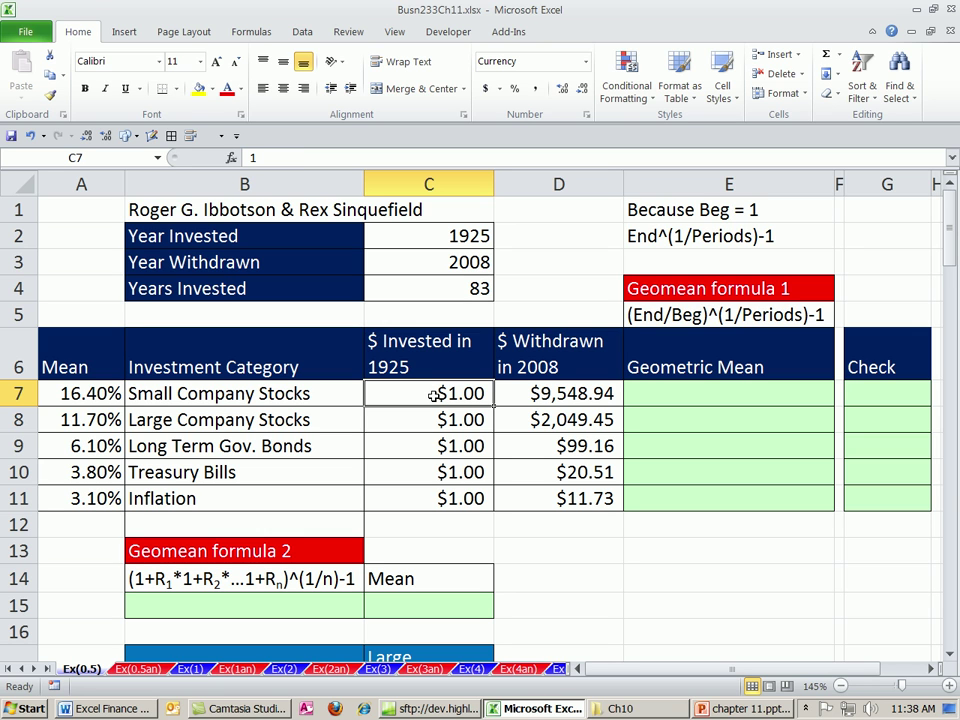
click(533, 396)
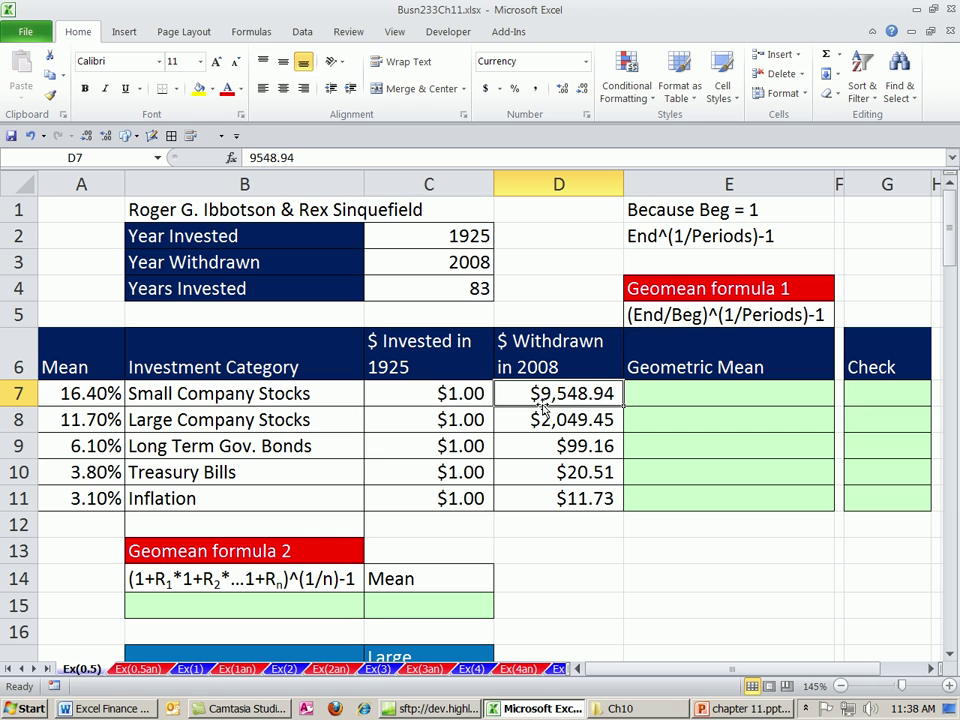
Identify the $1.00 beginning value, $9,548.94 ending value and 83 periods for the geometric mean
click(671, 396)
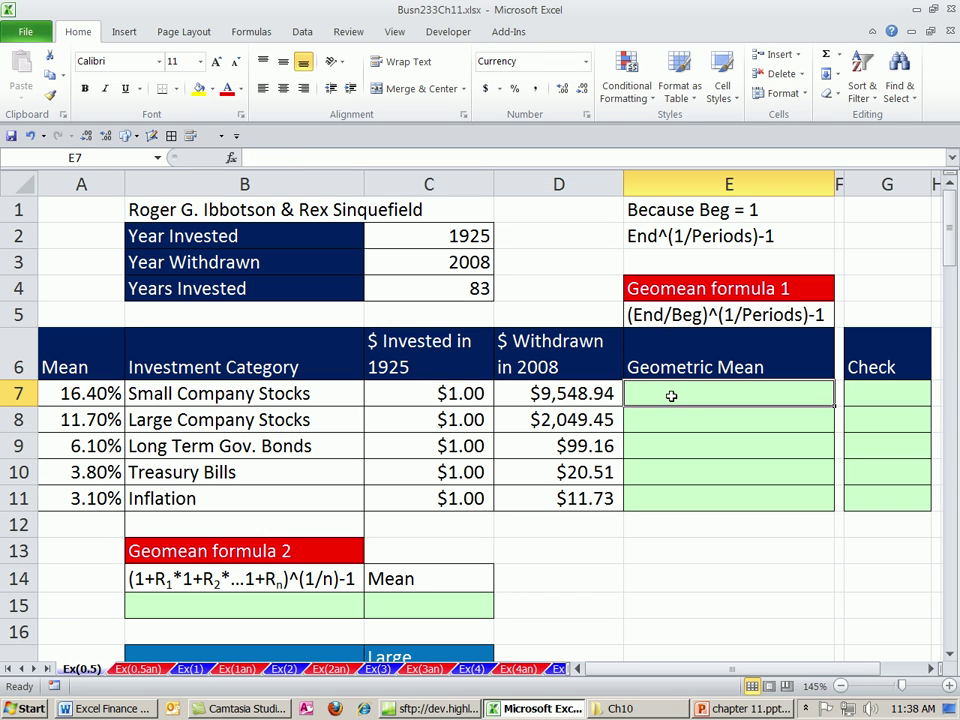
click(458, 395)
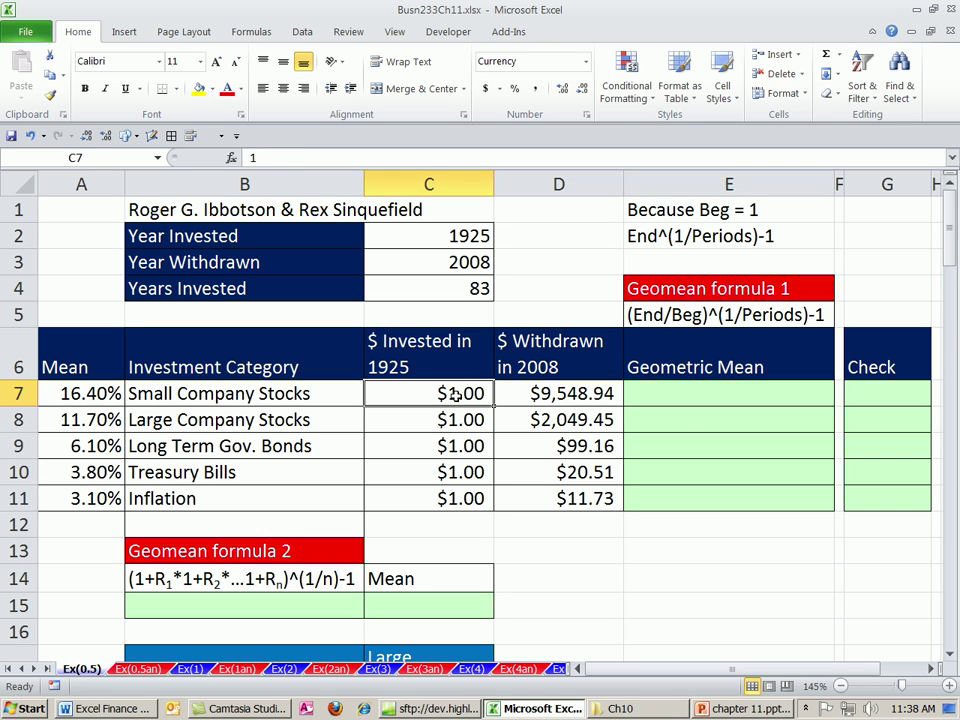
click(574, 394)
click(457, 288)
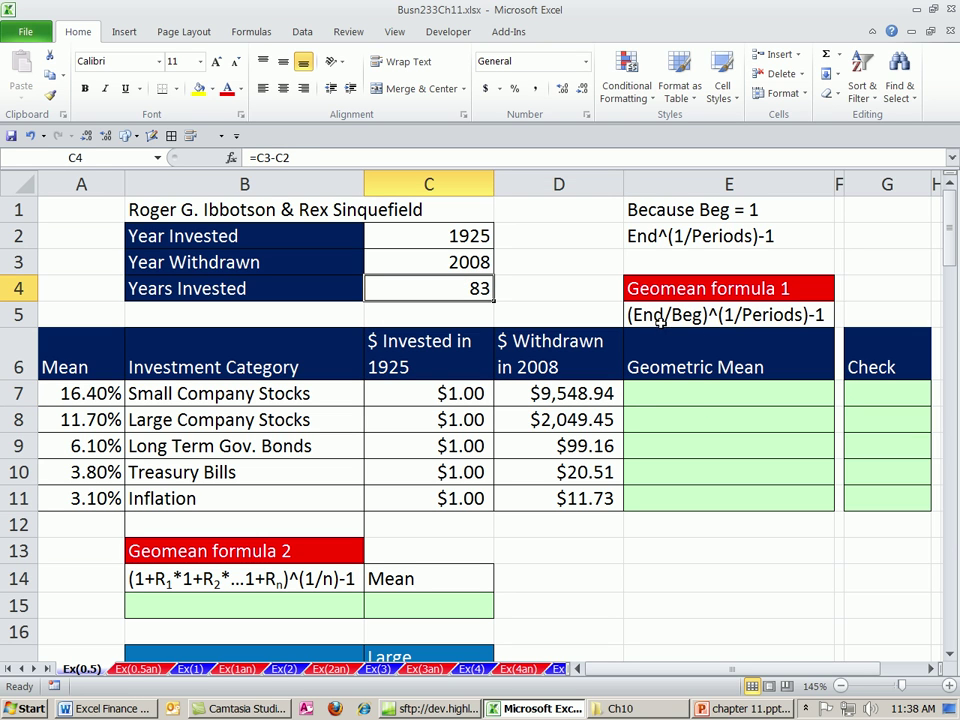
Enter the growth formula (D7/C7)^(1/C4) in E7
click(725, 396)
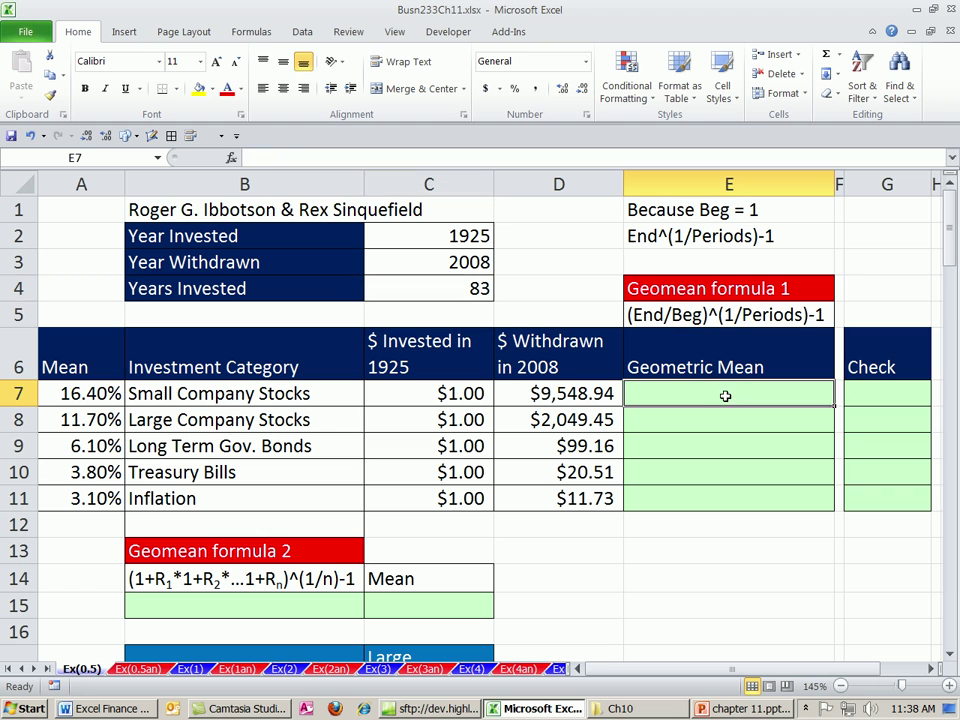
text(=)
click(596, 396)
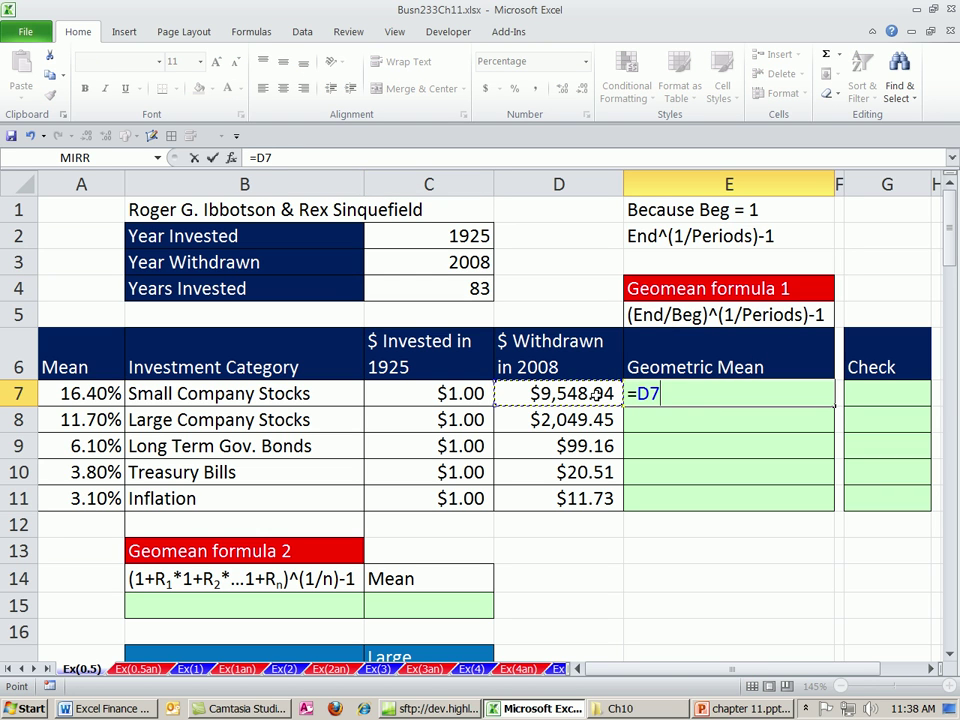
text(/)
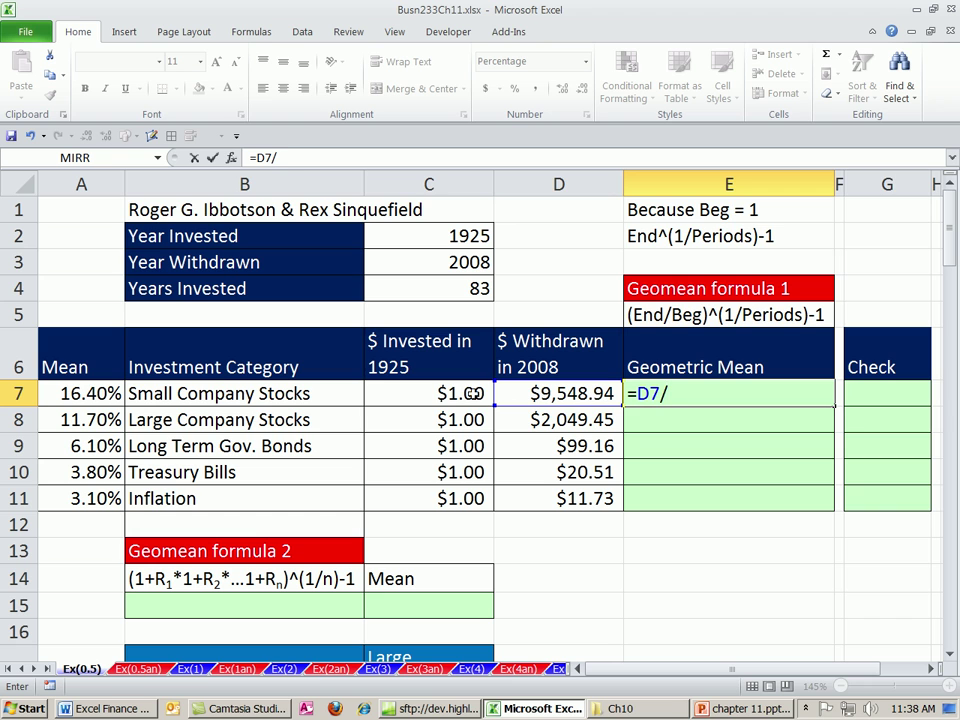
click(448, 394)
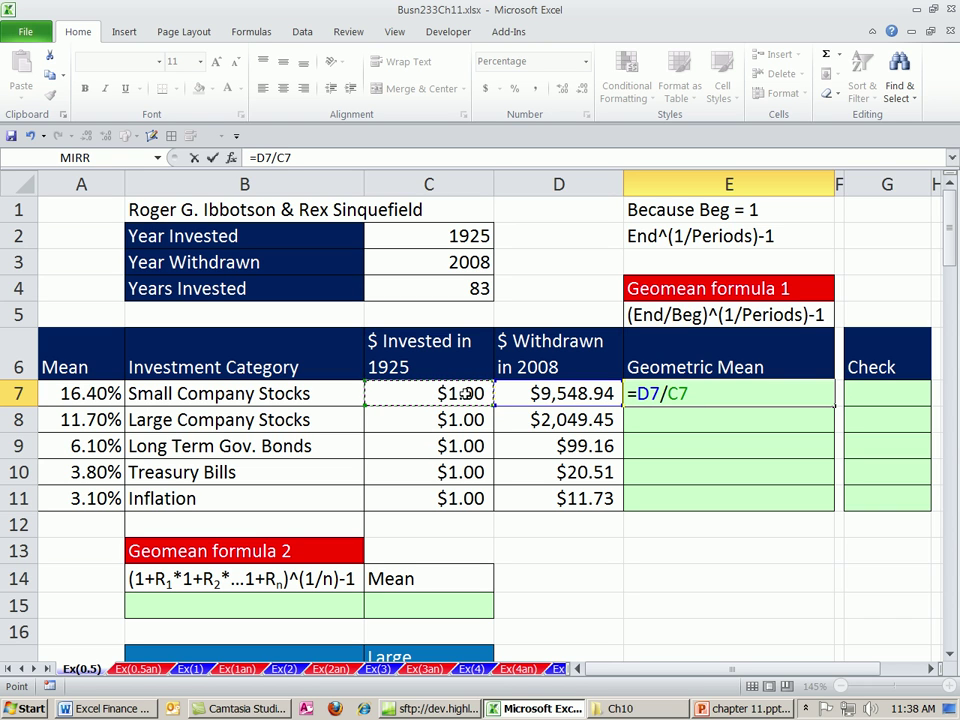
click(631, 394)
text(()
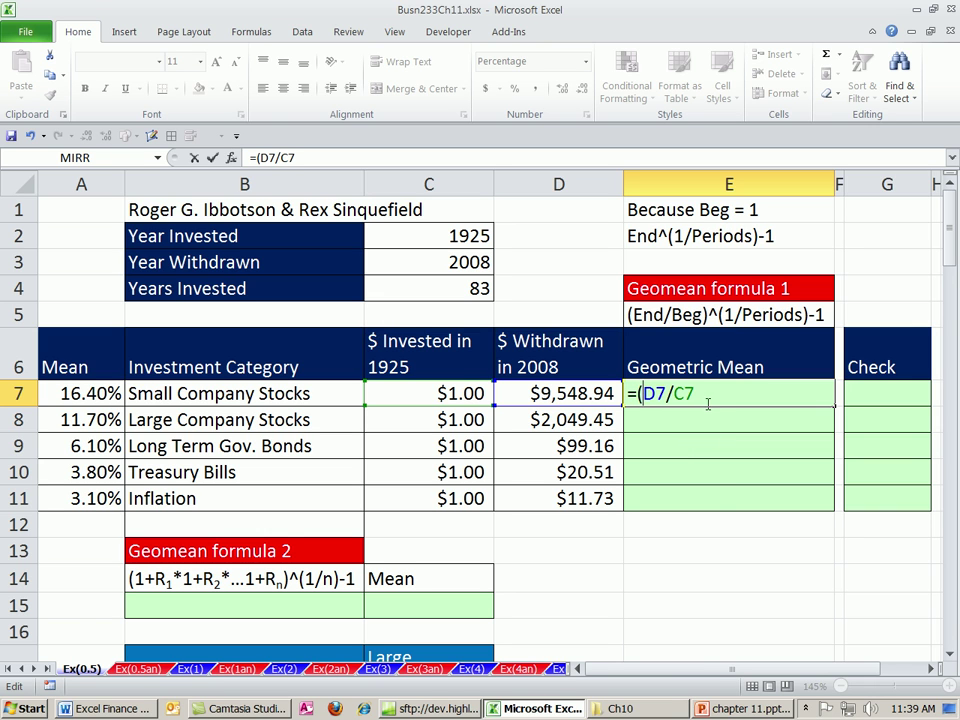
click(709, 400)
text()^)
text((1/)
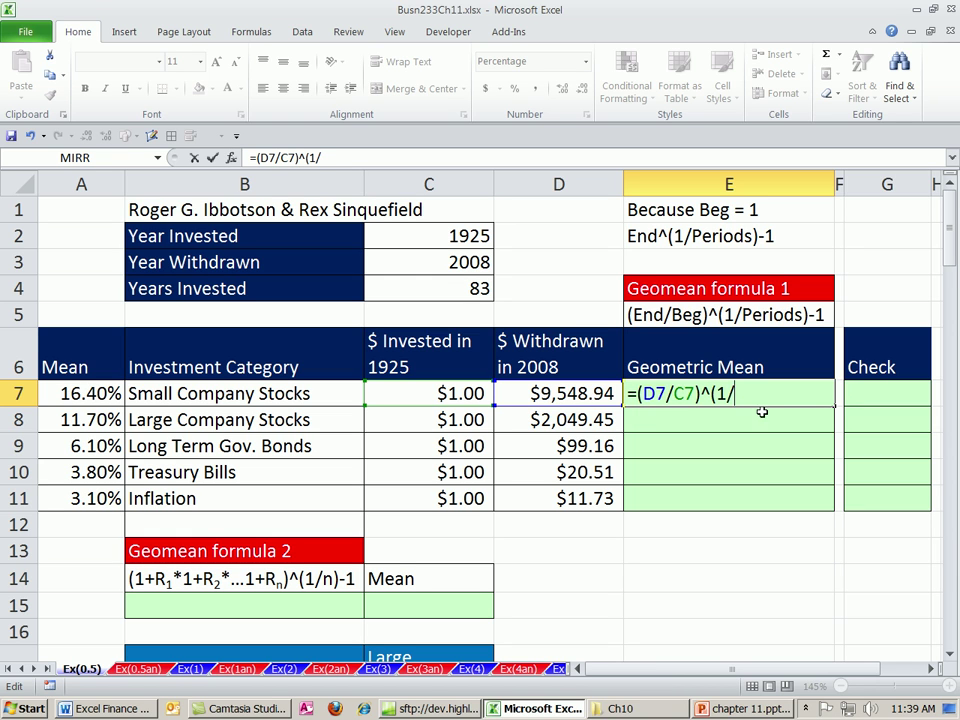
click(451, 288)
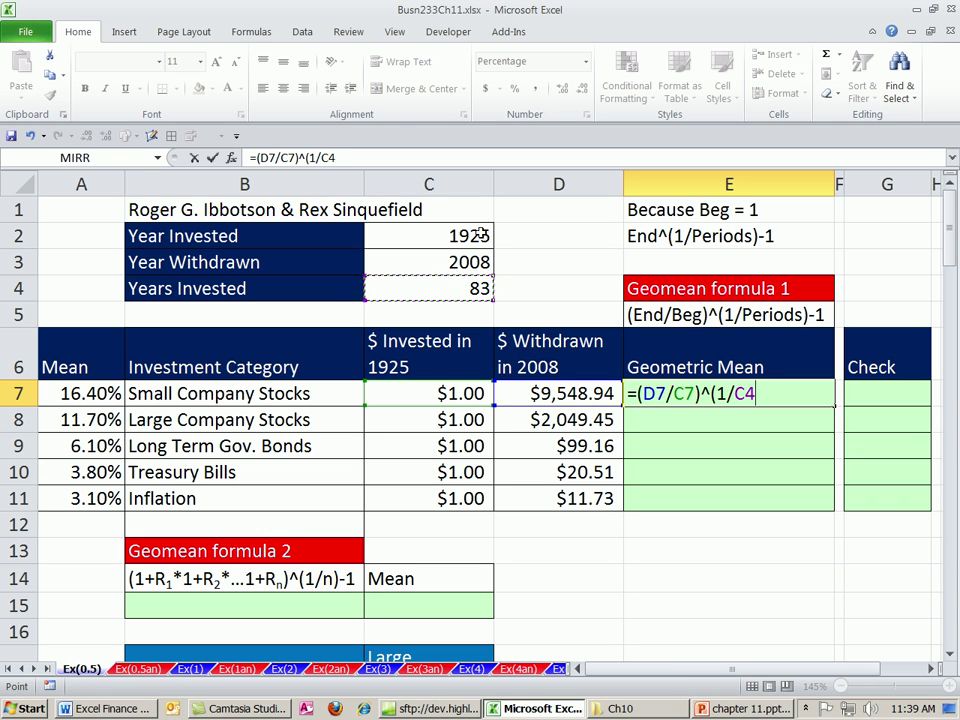
text())
key(ctrl+Return)
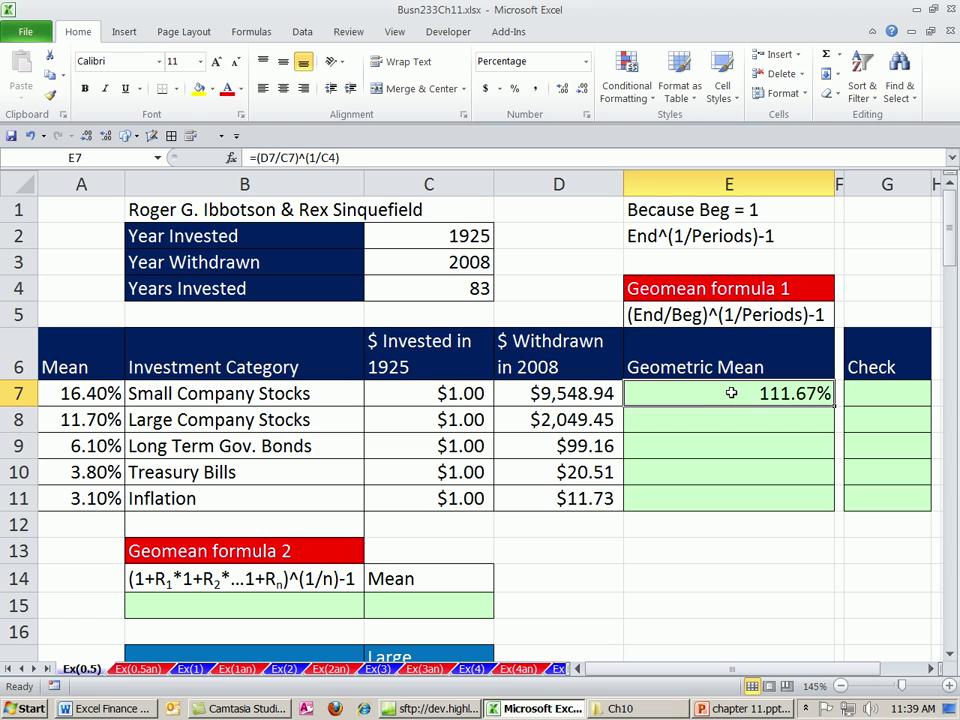
Append -1 and make C4 absolute so E7 reads =(D7/C7)^(1/$C$4)-1, giving 11.67%
key(F2)
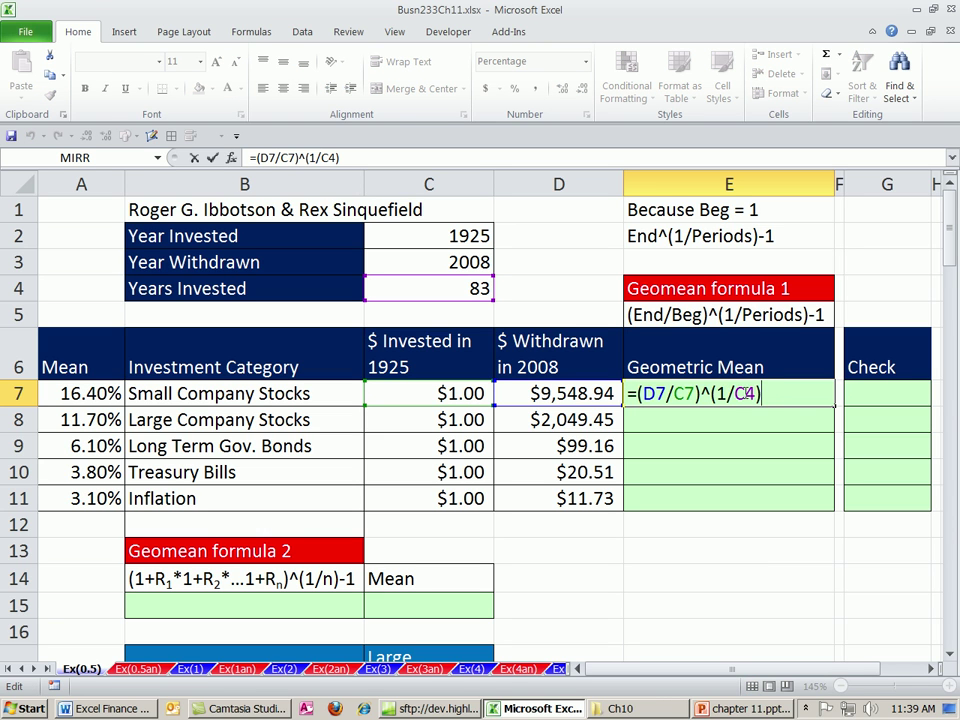
text(-1)
key(F4)
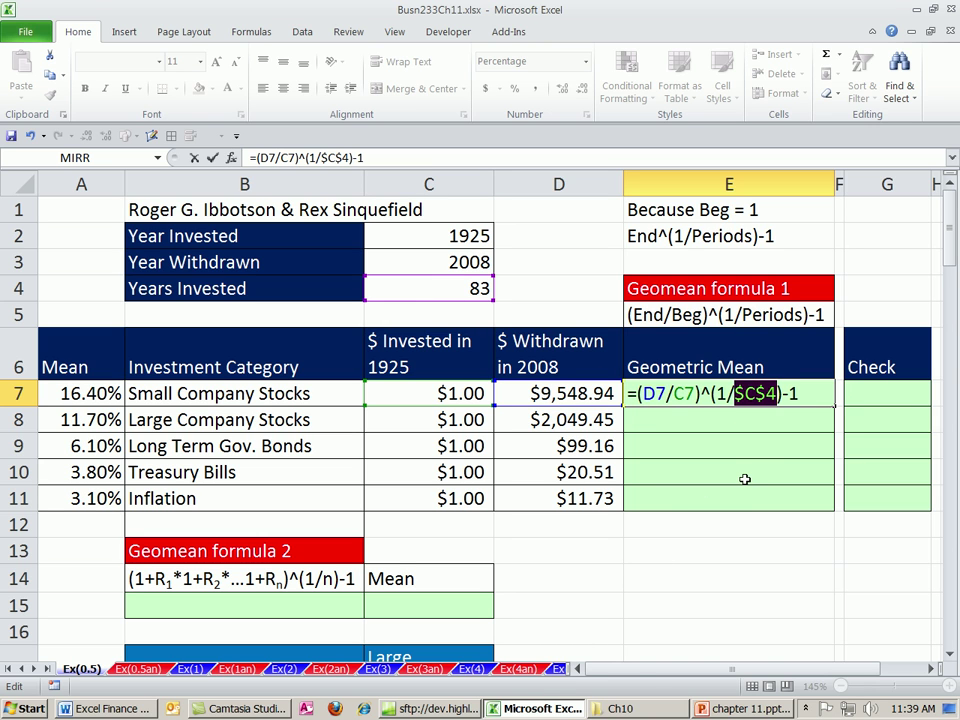
key(ctrl+Return)
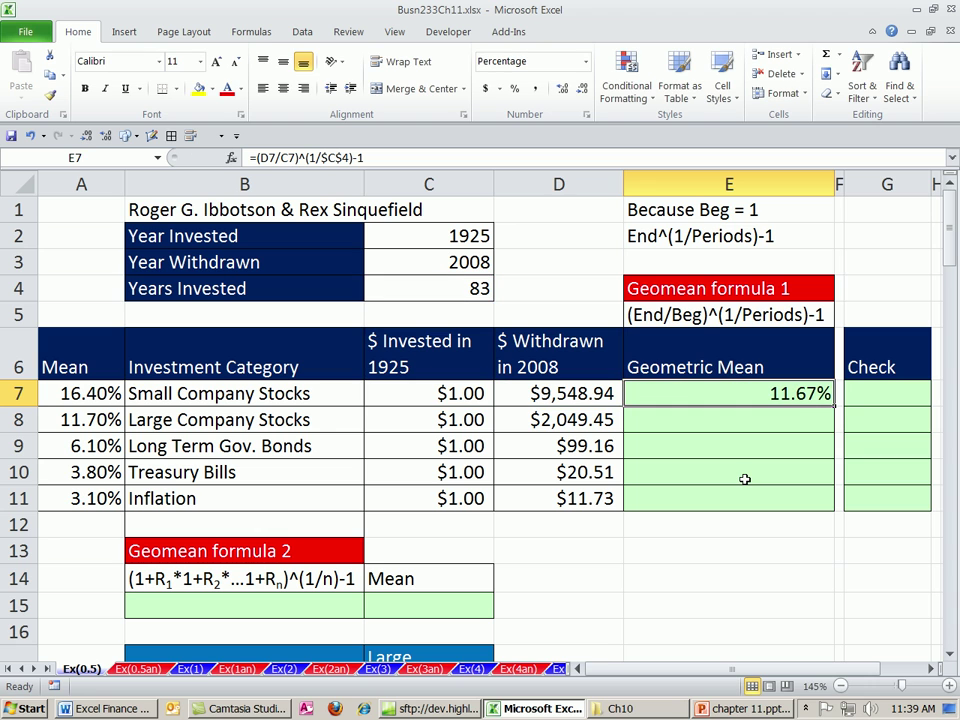
Fill E7's formula down to E11 (9.62%, 5.69%, 3.71%, 3.01%) and compare with A7's arithmetic mean
double_click(834, 406)
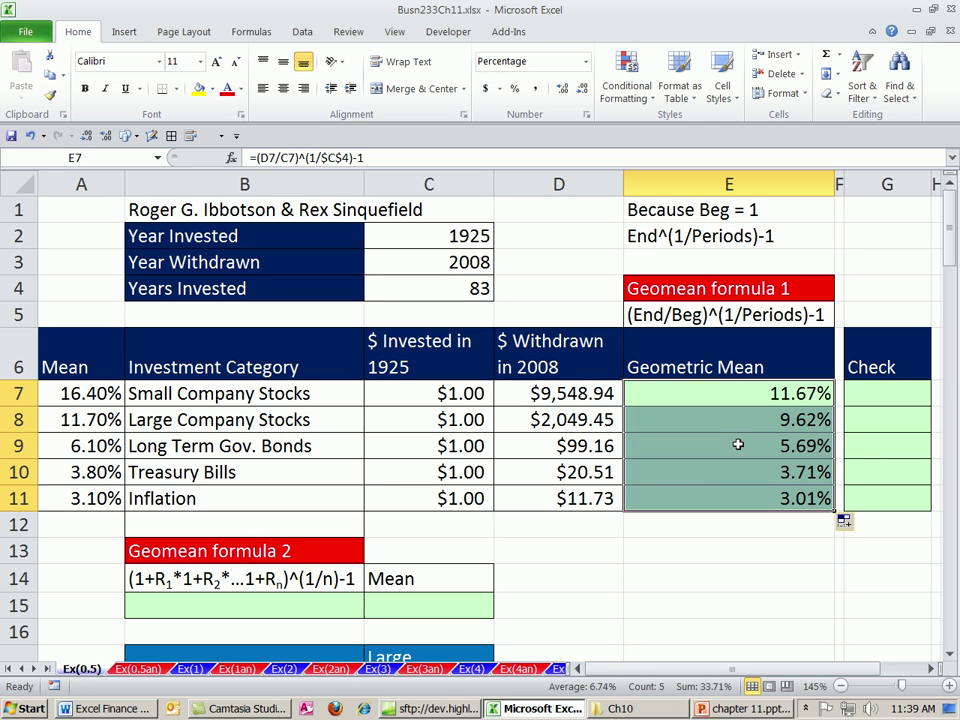
click(729, 398)
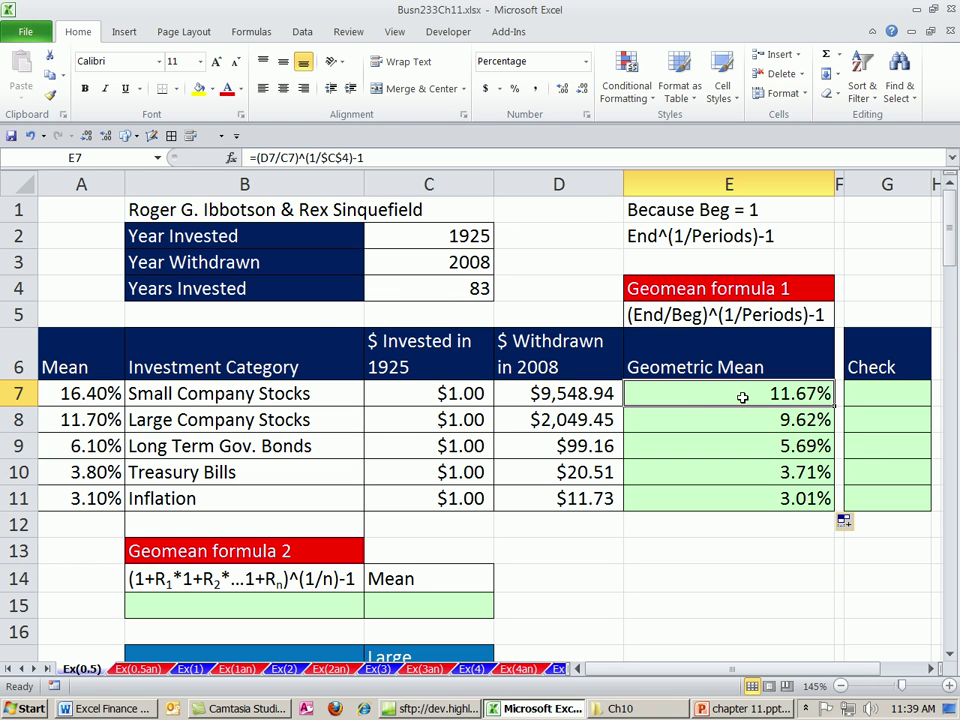
click(90, 394)
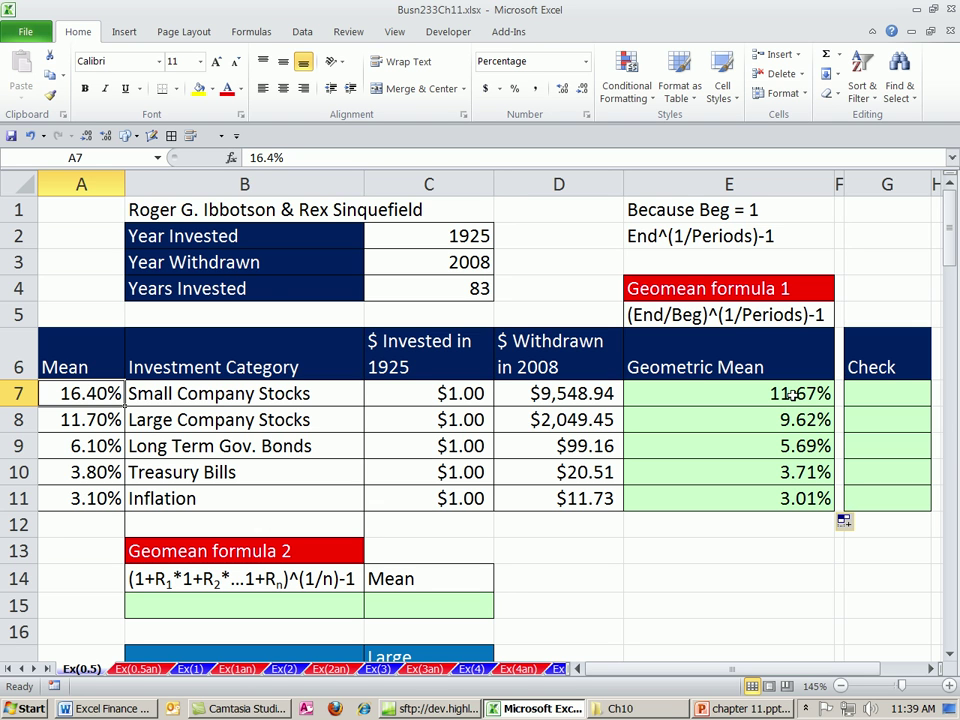
scroll(373, 574, down, 2)
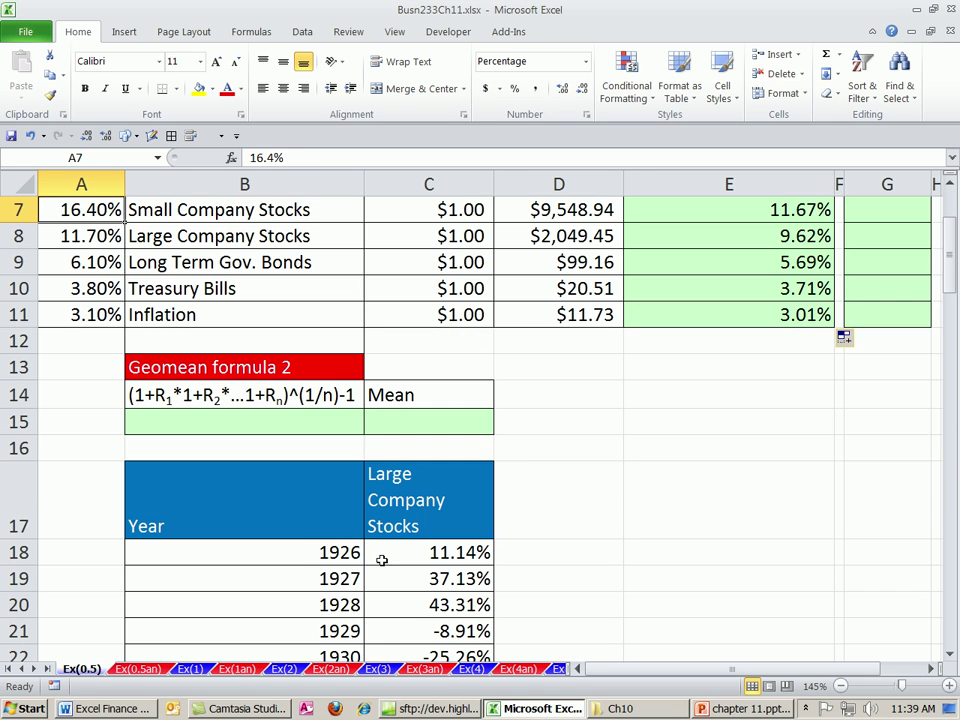
scroll(378, 500, down, 1)
click(302, 344)
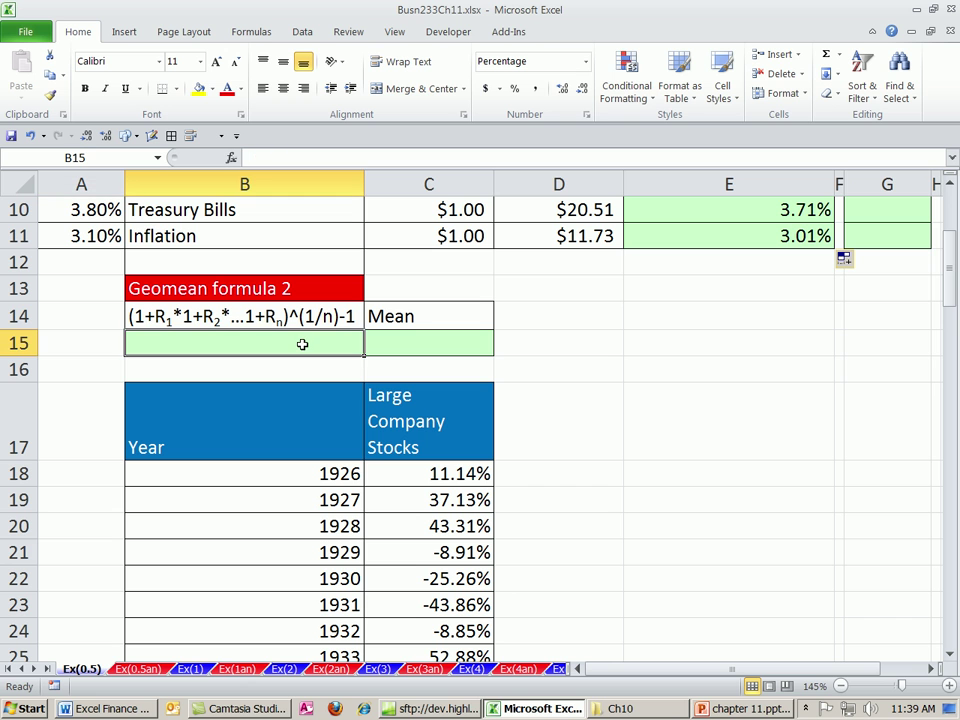
click(437, 470)
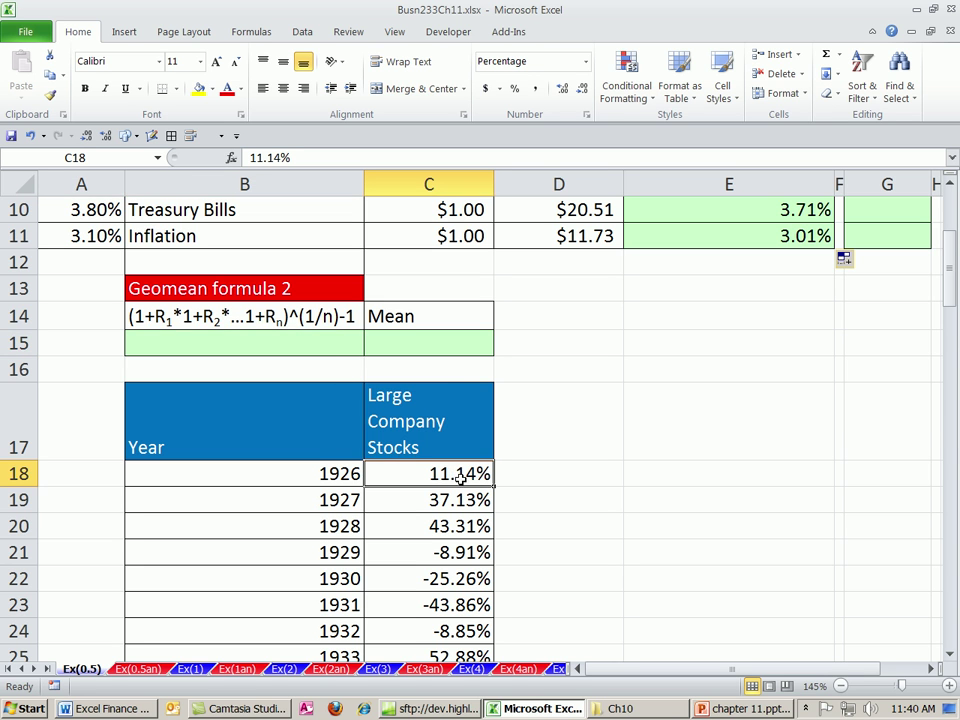
scroll(460, 478, down, 2)
scroll(462, 480, down, 8)
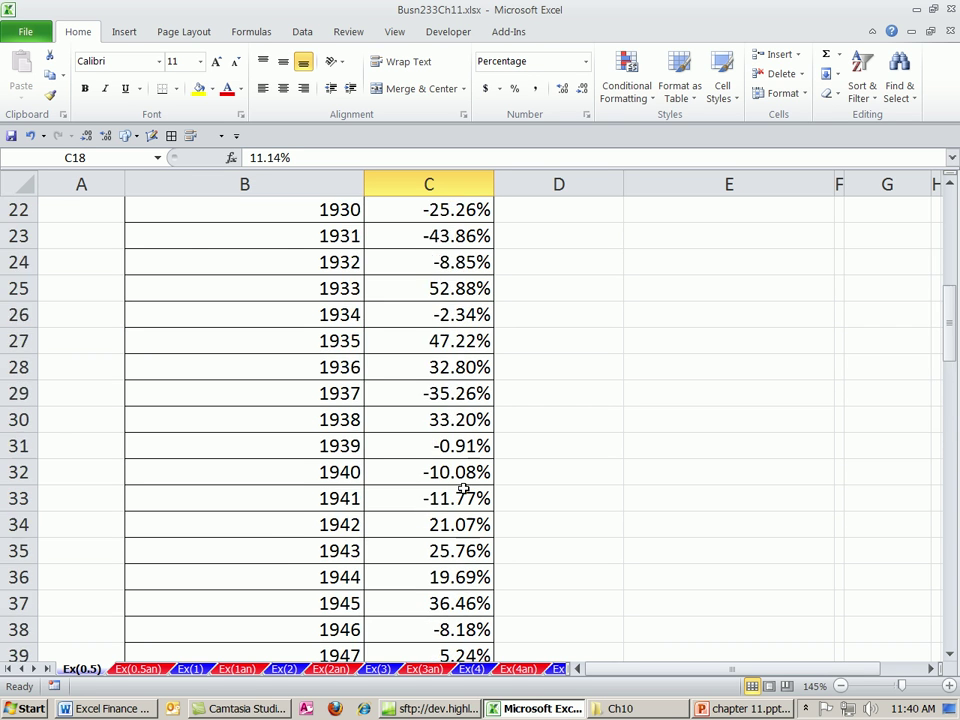
scroll(462, 484, up, 9)
scroll(463, 492, up, 2)
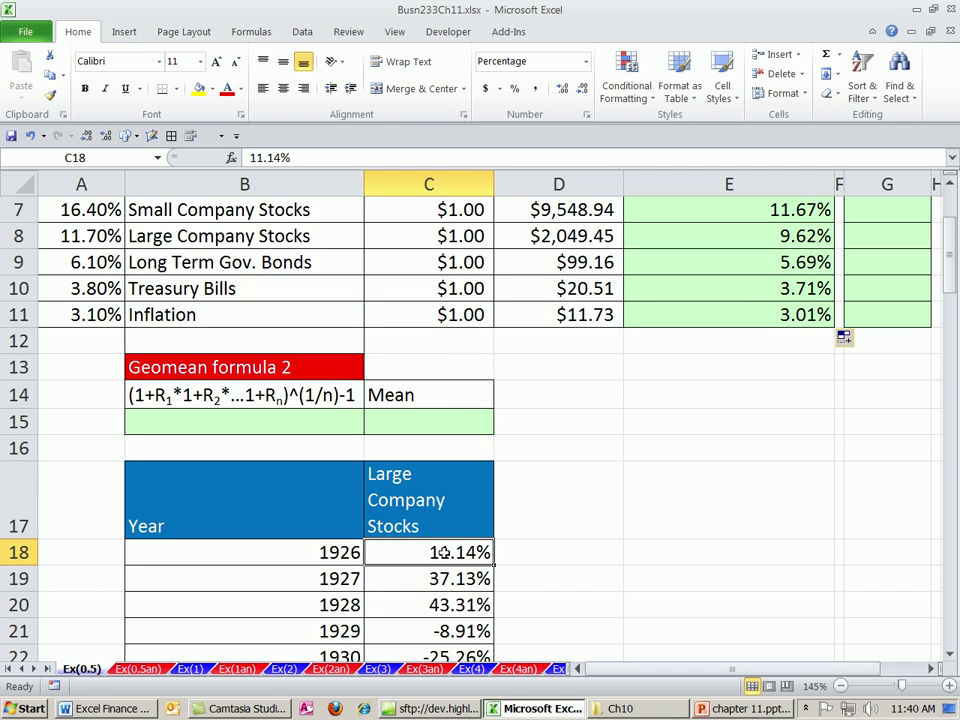
click(238, 423)
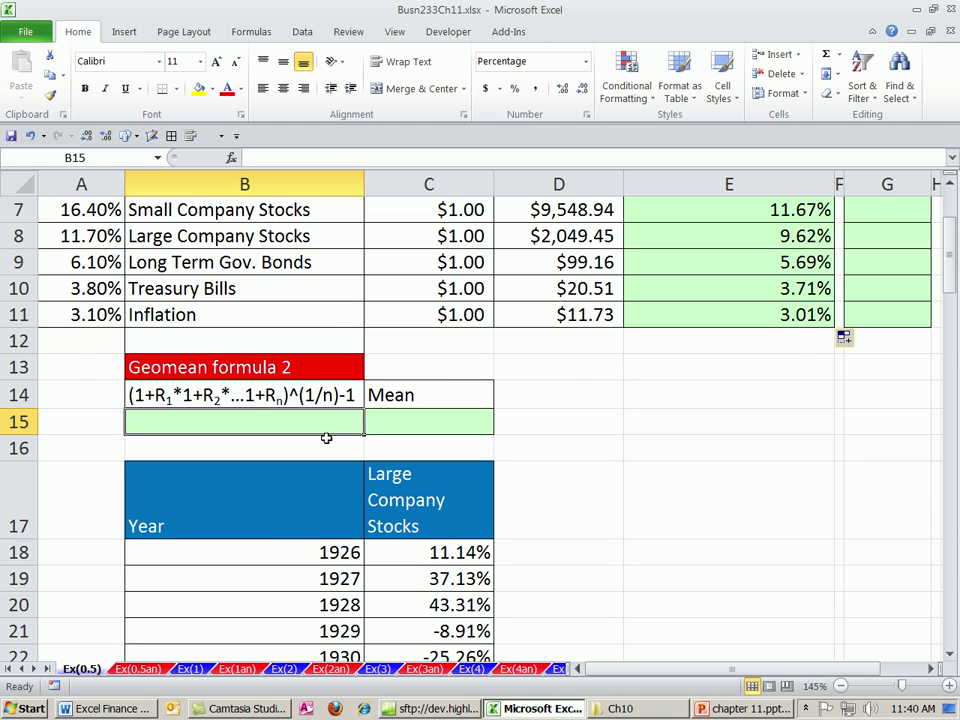
scroll(340, 438, up, 1)
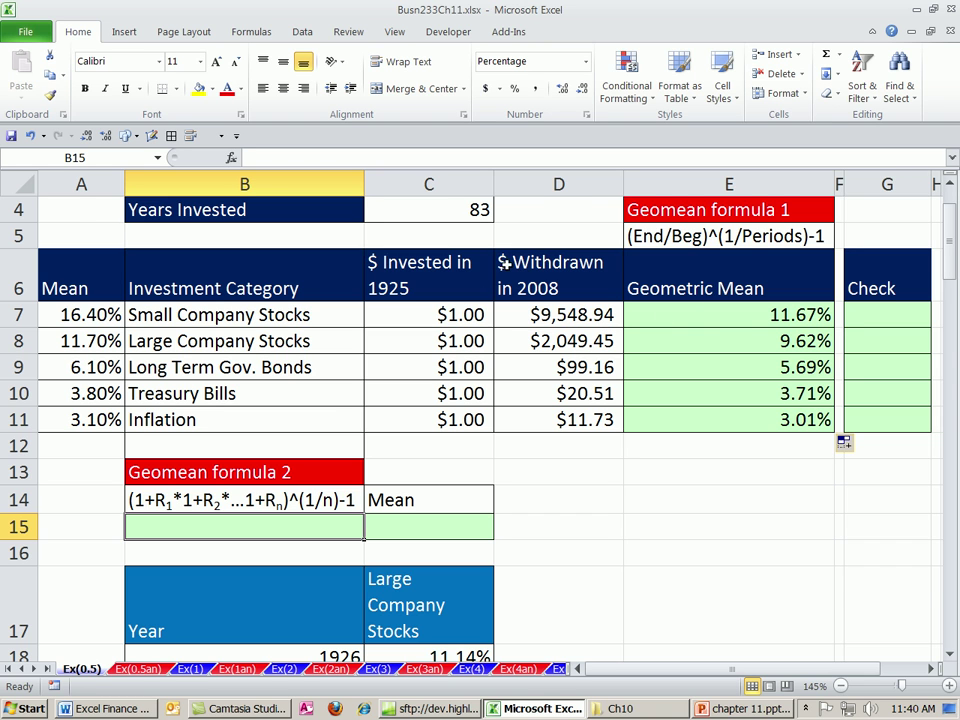
scroll(420, 380, down, 1)
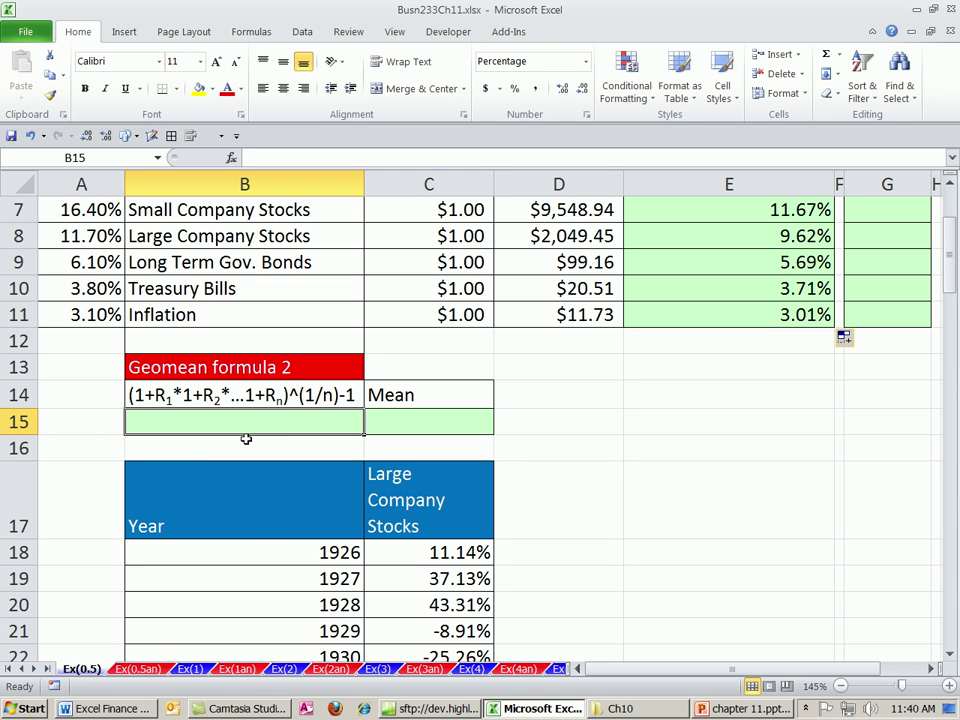
Start B15's formula as =SUMPRODUCT(GEOMEAN(C18:C100+1)) over the yearly Large Company returns
text(=sump)
key(Tab)
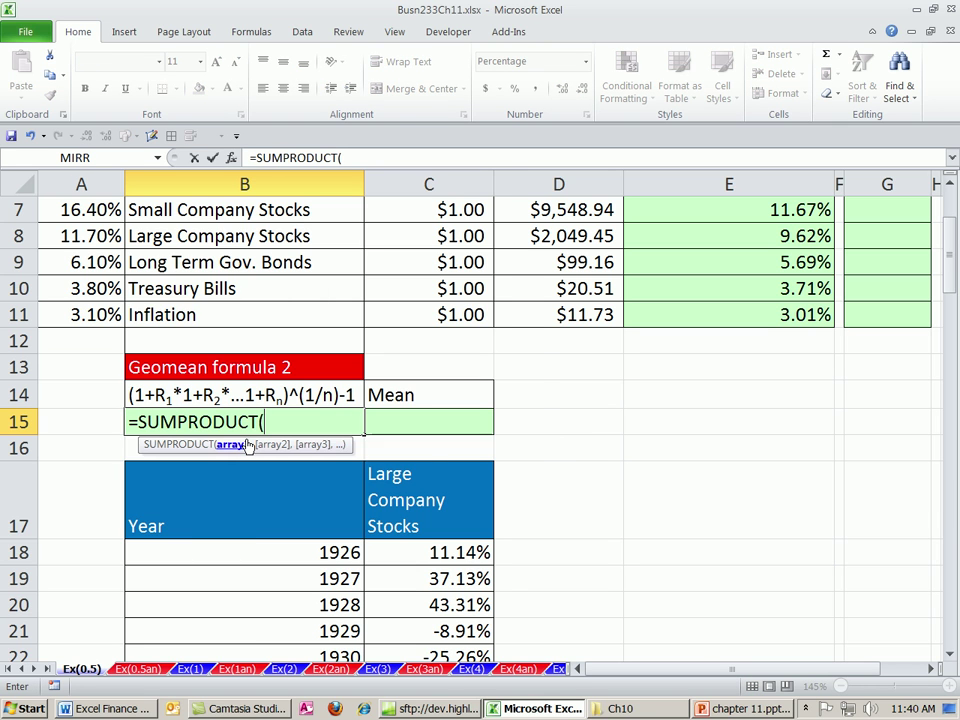
text(ge)
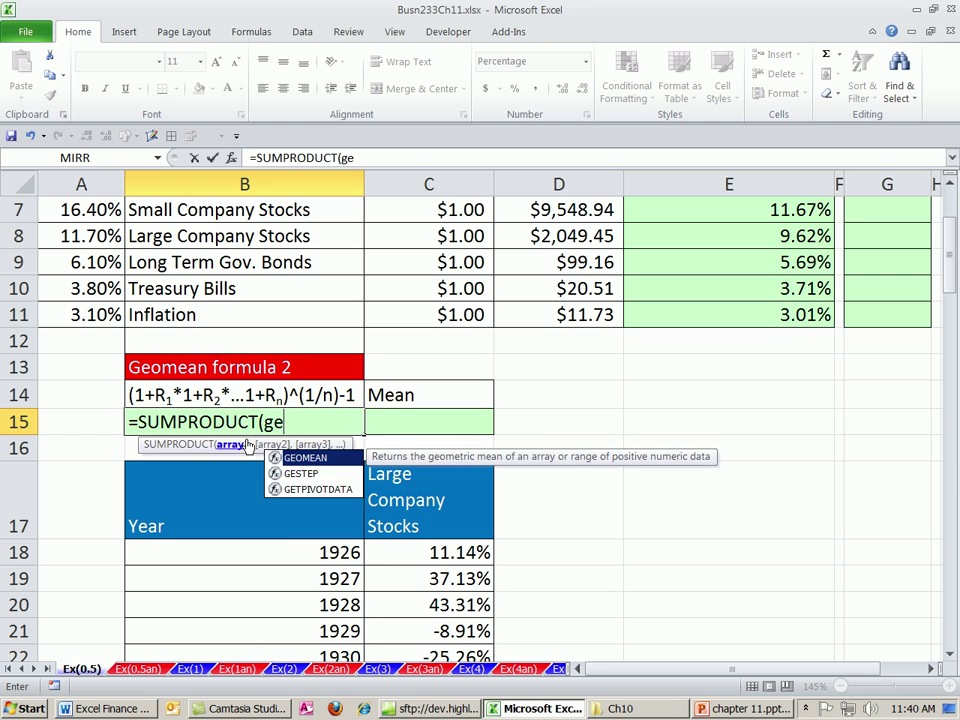
key(Tab)
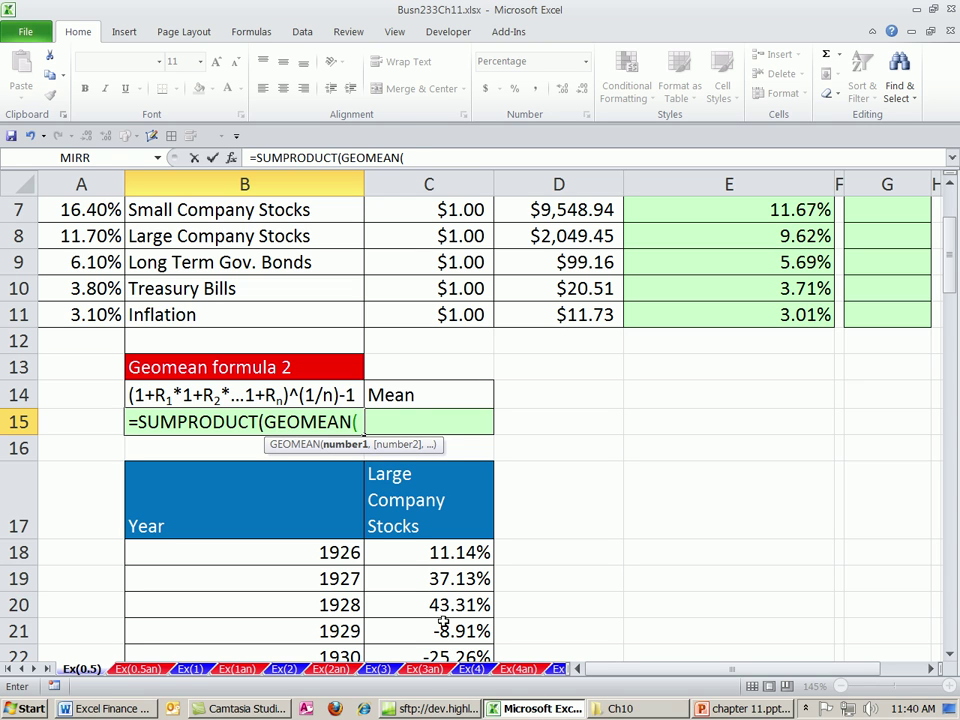
click(465, 553)
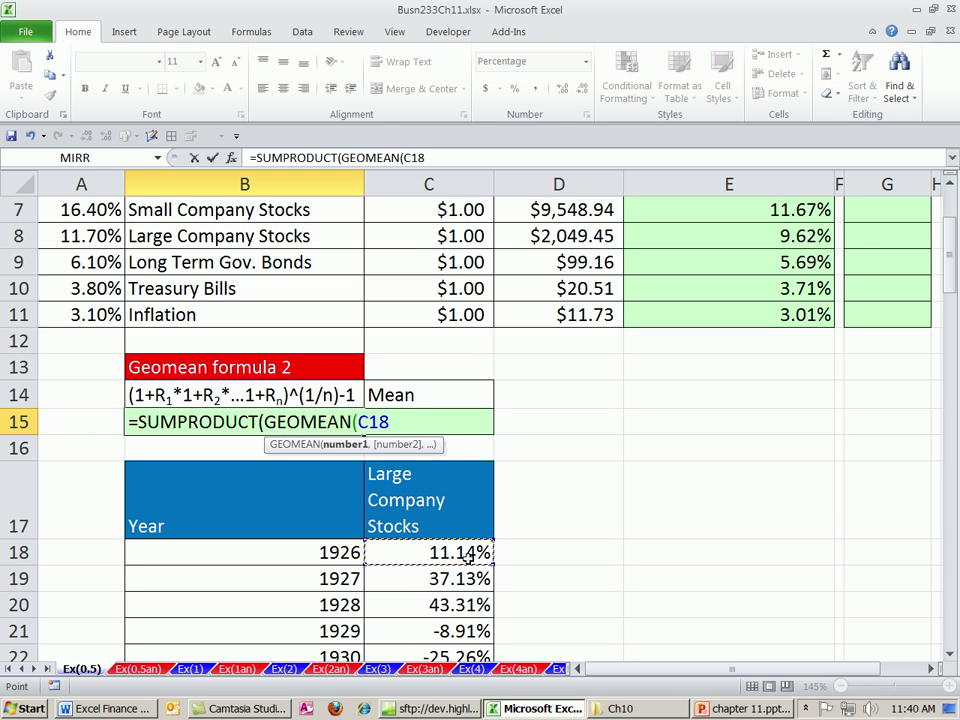
key(ctrl+shift+Down)
drag(949, 600, 950, 175)
scroll(596, 594, down, 1)
text(+1)
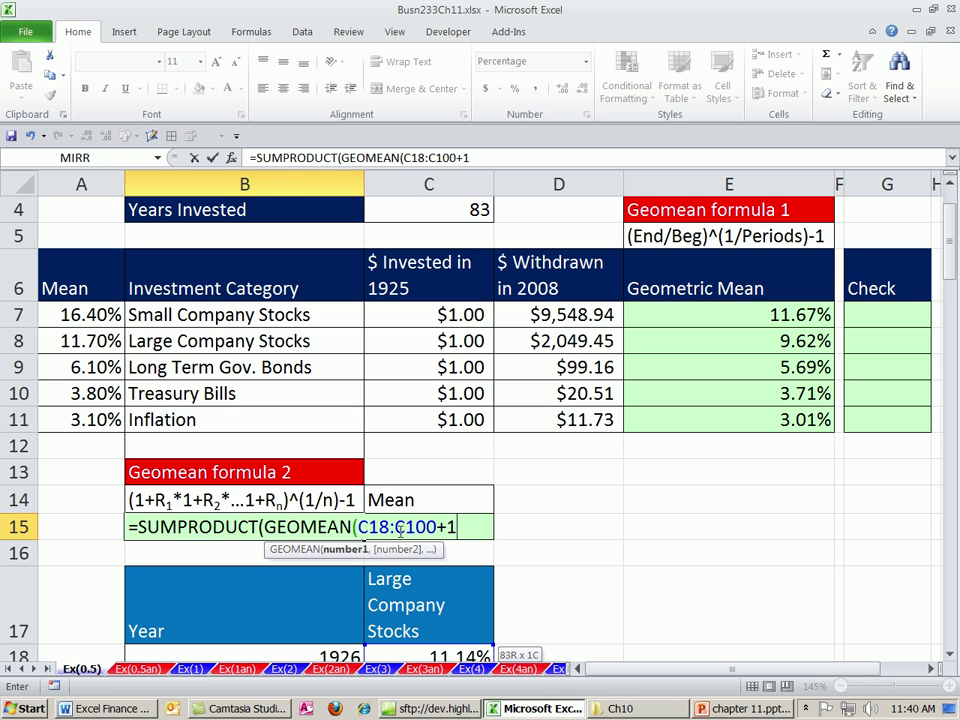
text())
Append -1 to the SUMPRODUCT(GEOMEAN) formula and confirm, so B15 shows 9.511%
click(262, 527)
click(380, 527)
click(458, 527)
click(258, 527)
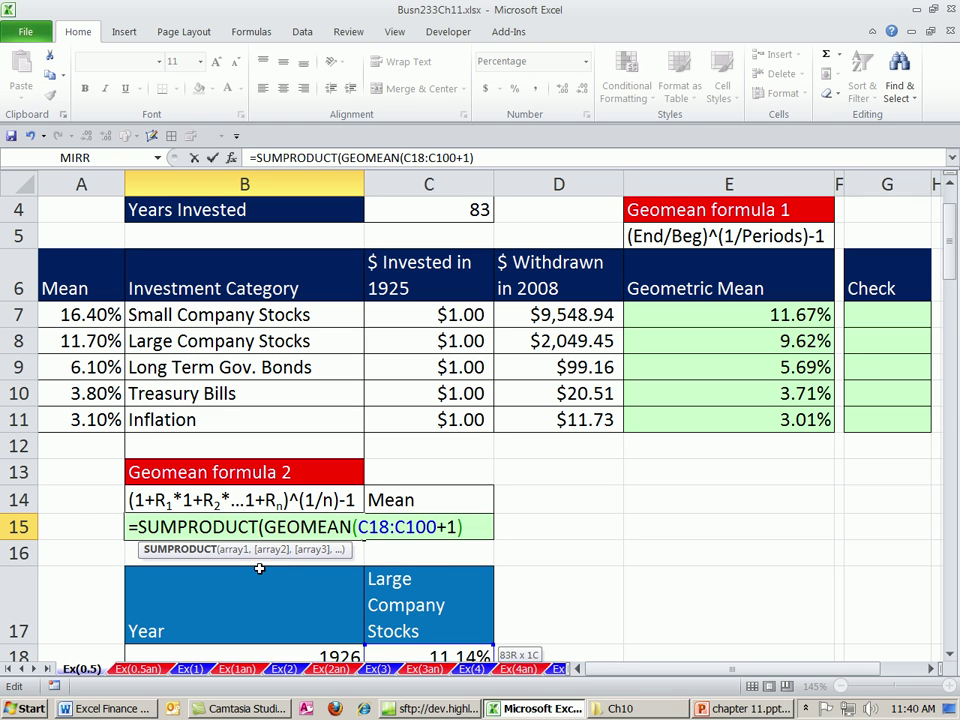
click(264, 527)
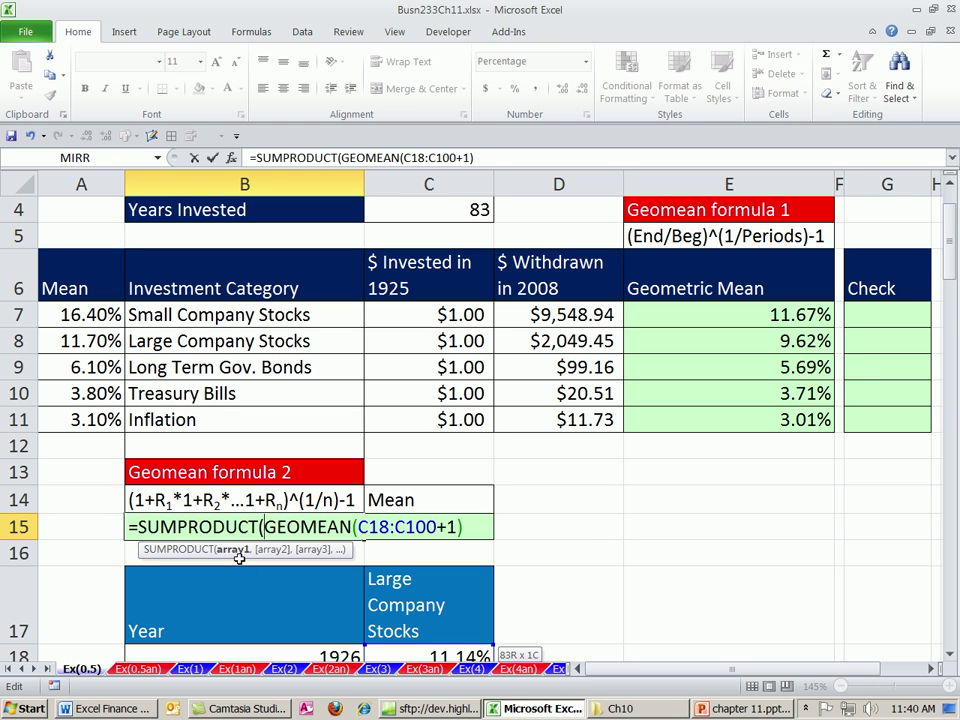
click(474, 530)
text(-1)
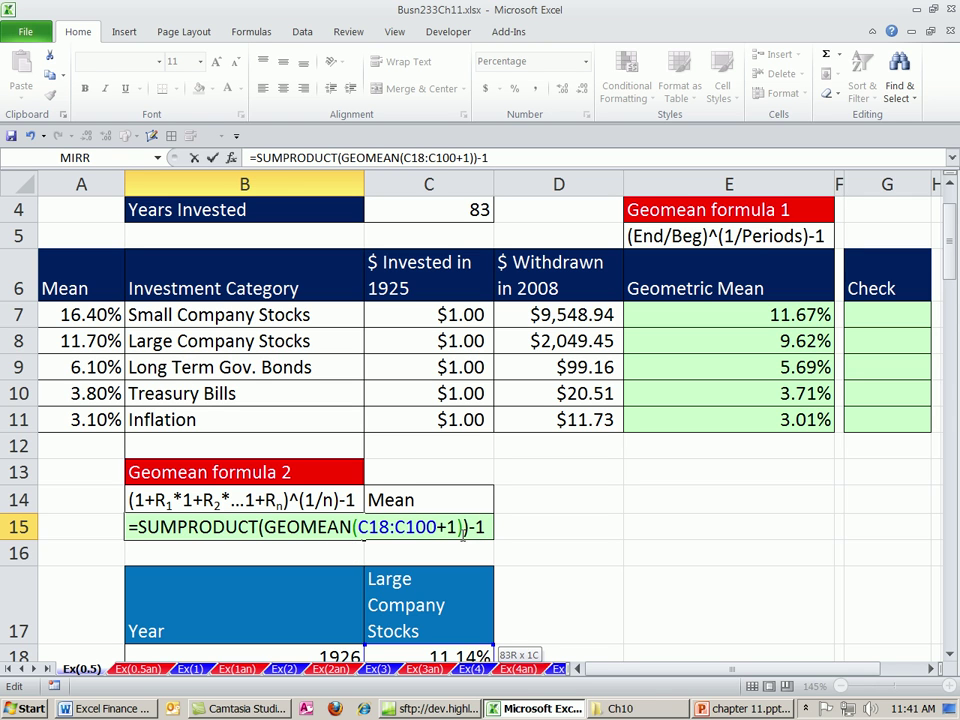
key(Return)
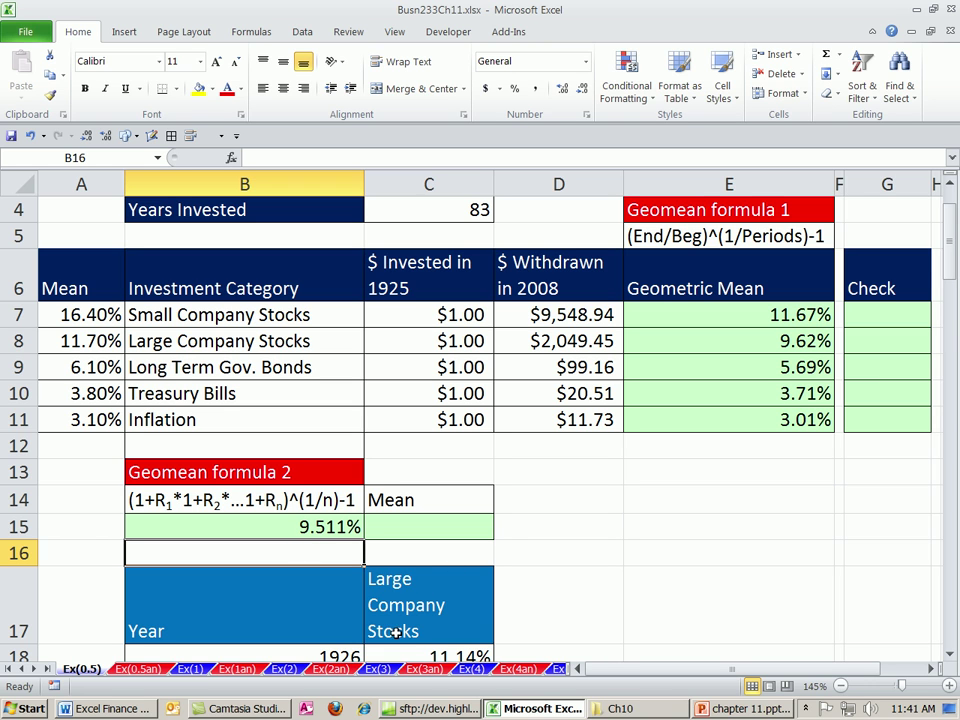
click(330, 529)
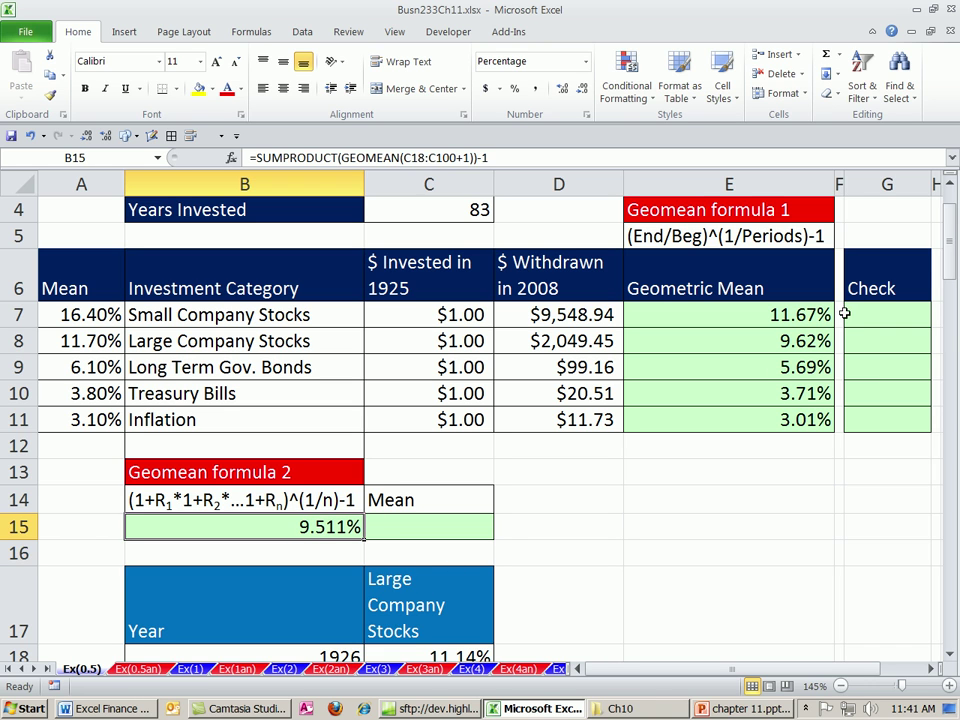
click(825, 339)
scroll(521, 617, down, 1)
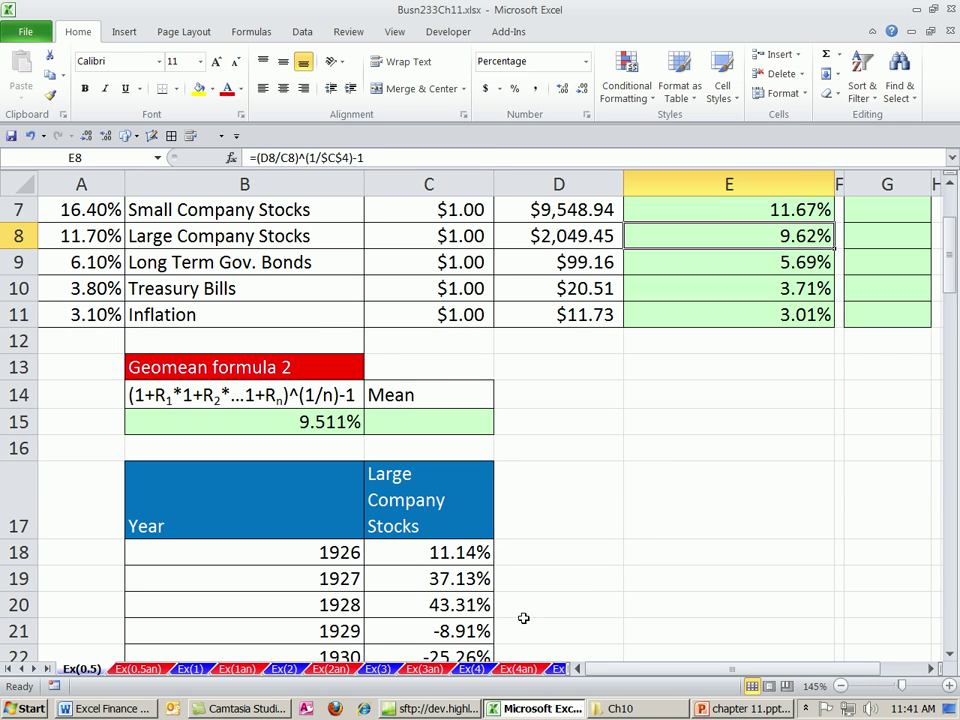
click(457, 550)
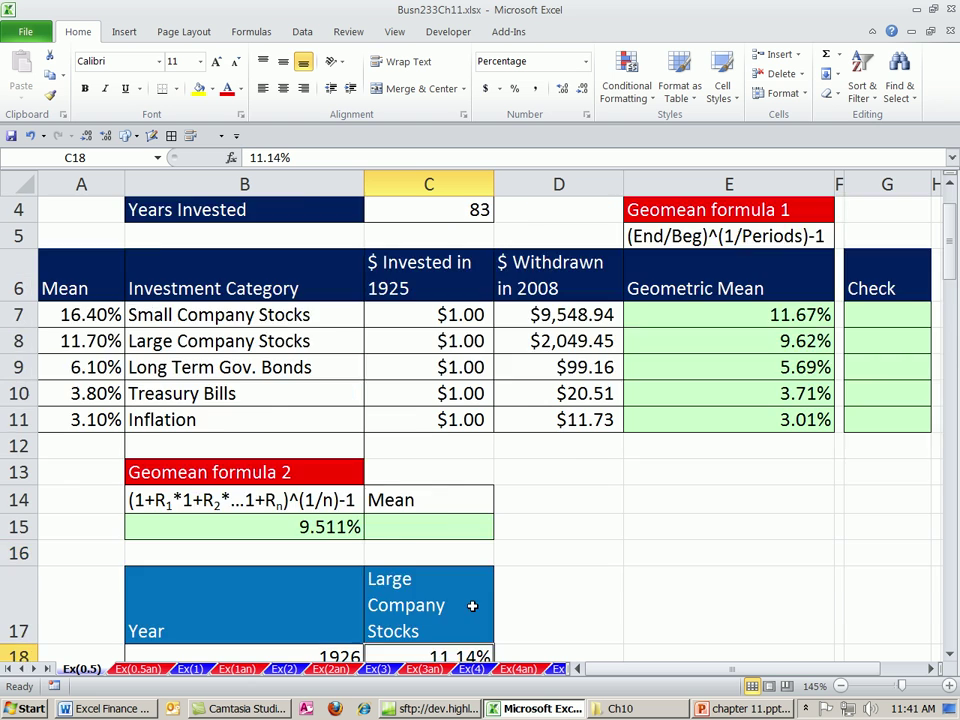
scroll(475, 605, up, 2)
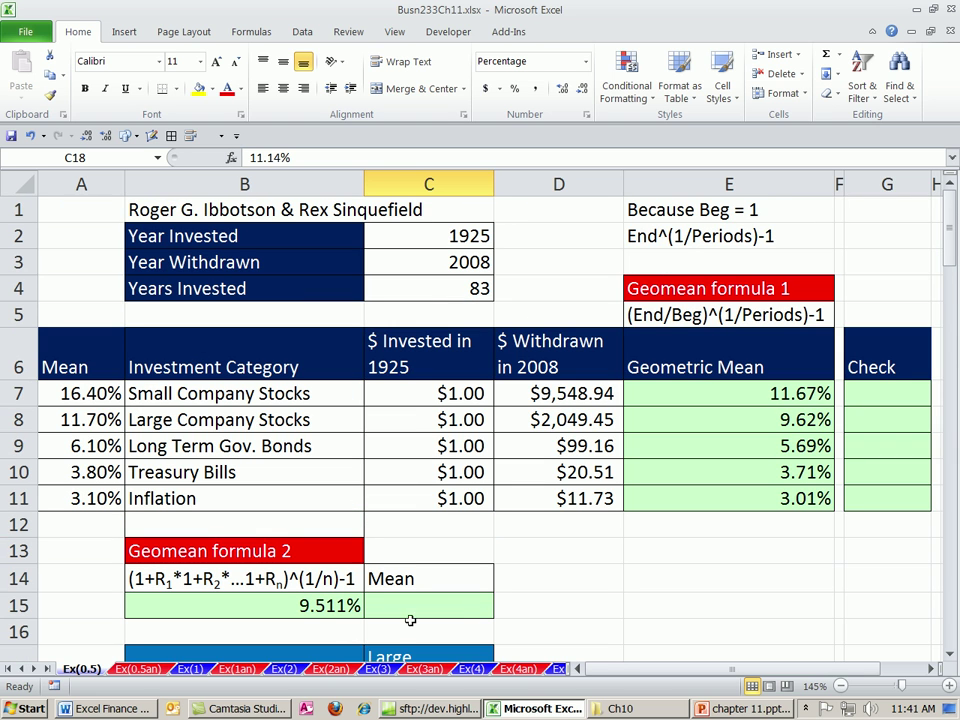
click(314, 607)
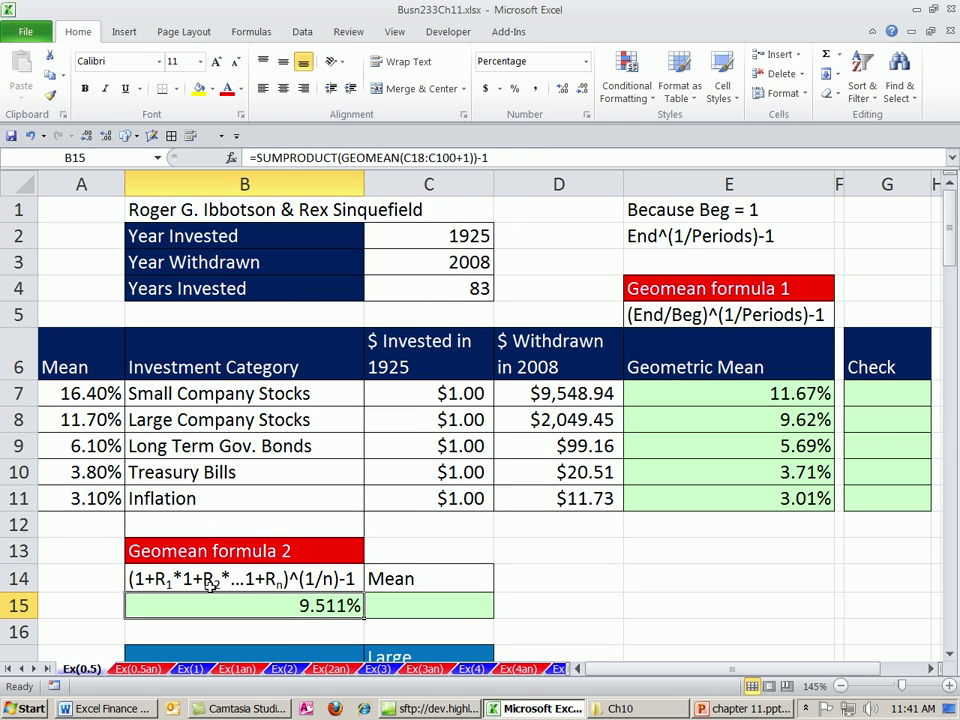
scroll(469, 572, down, 2)
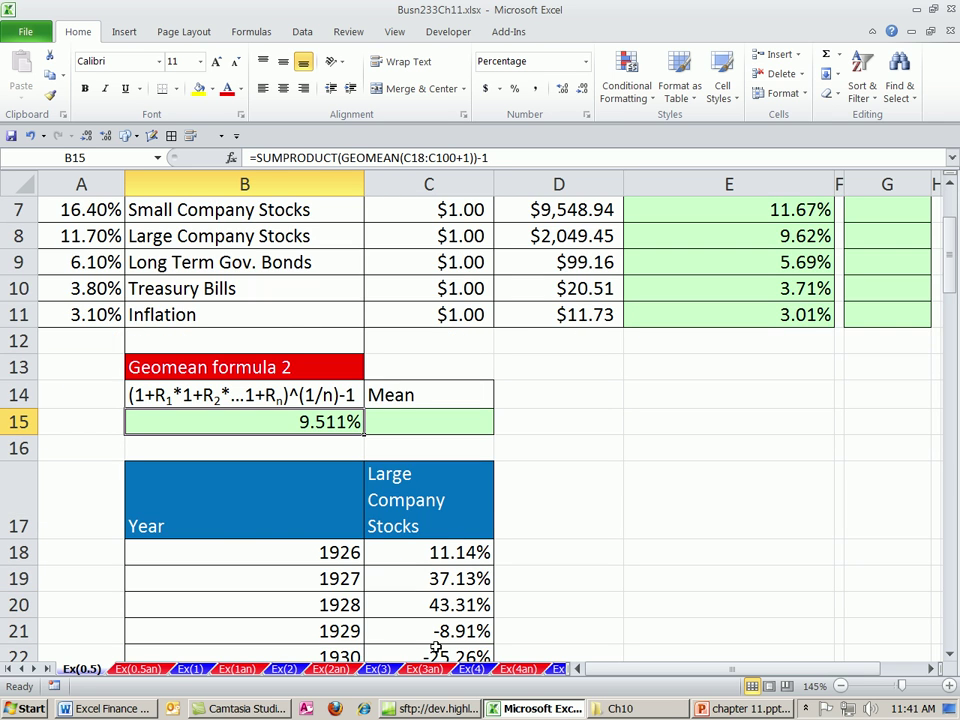
scroll(475, 630, up, 2)
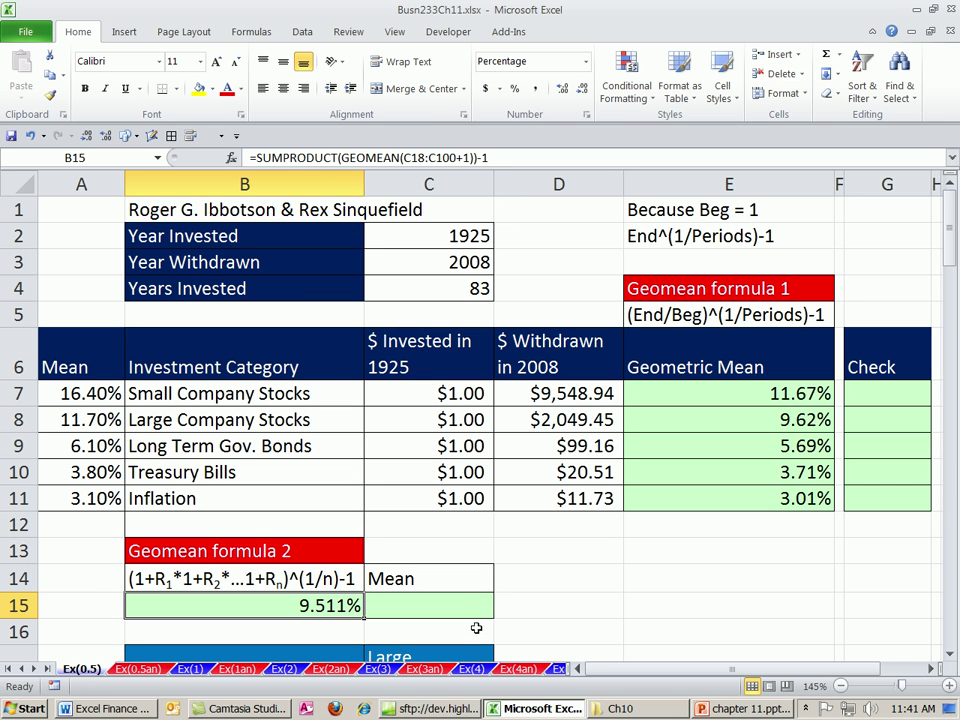
click(815, 393)
key(F2)
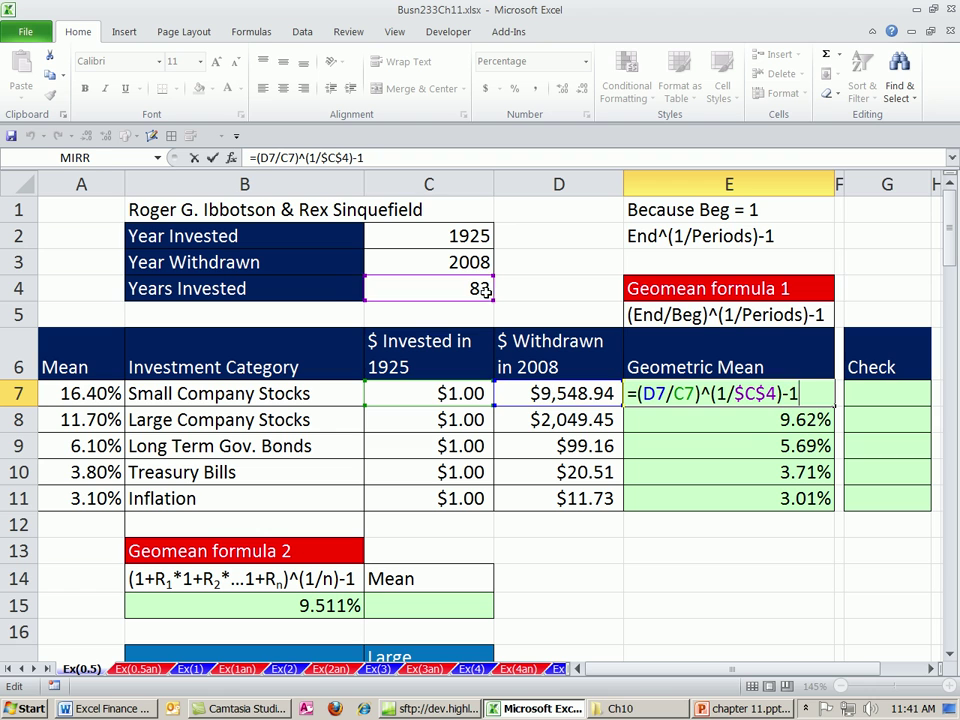
key(Escape)
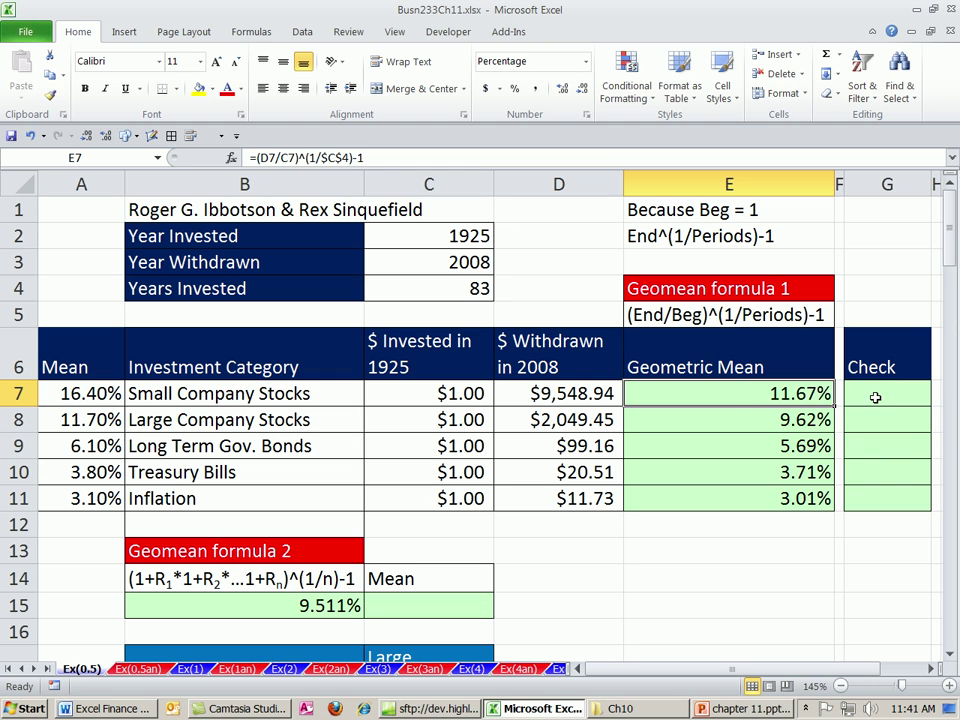
Enter =C7*(1+E7)^$C$4 in G7 and fill it down to G11, reproducing 9548.94 through 11.73
click(876, 396)
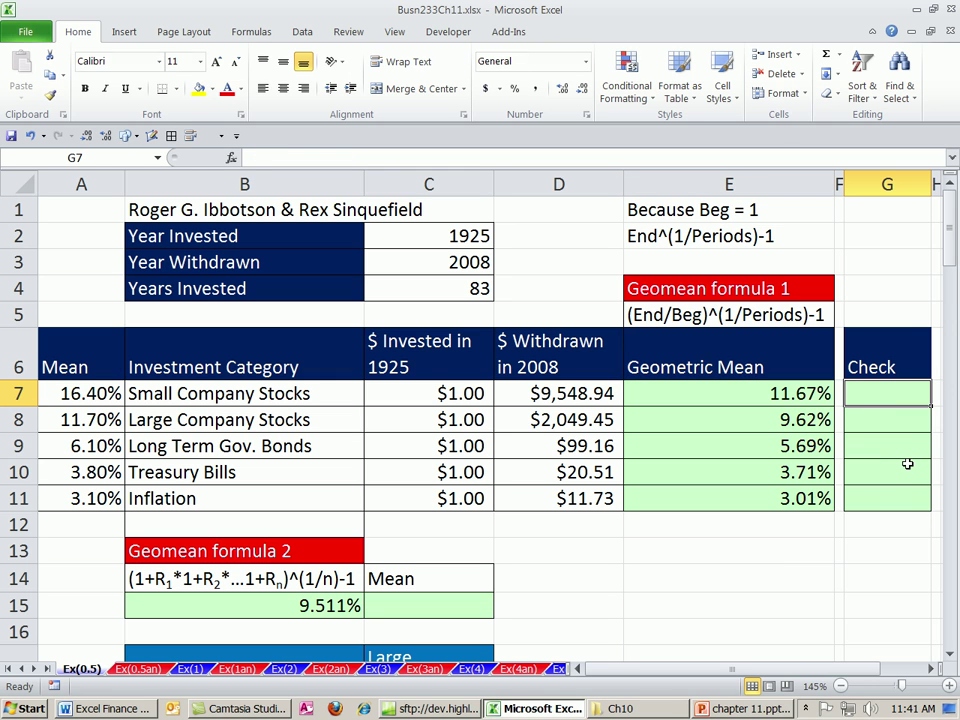
text(=)
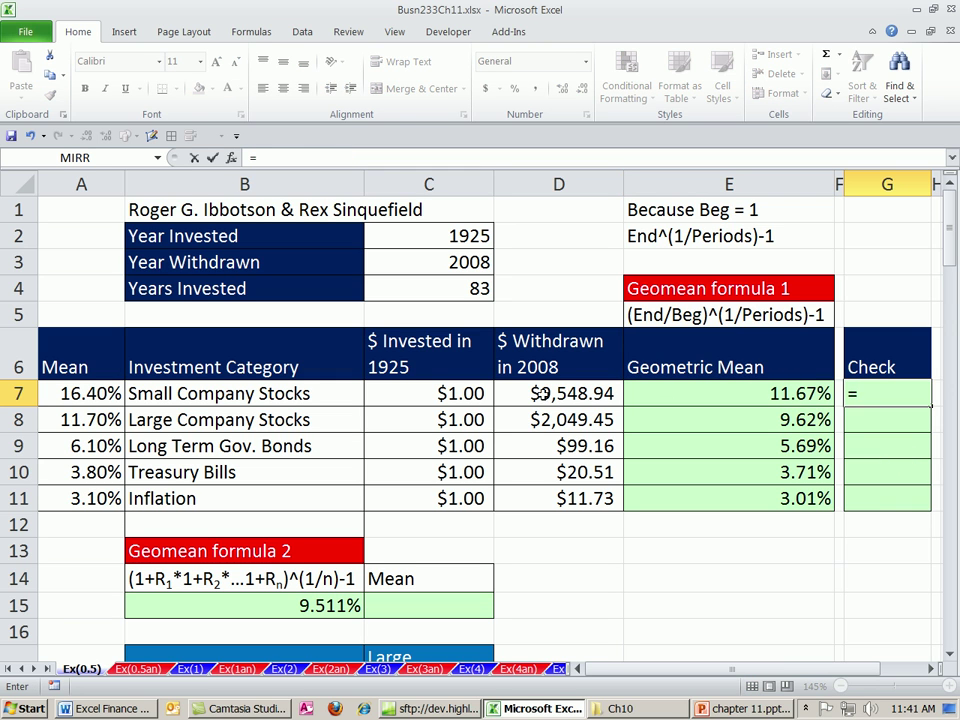
click(440, 396)
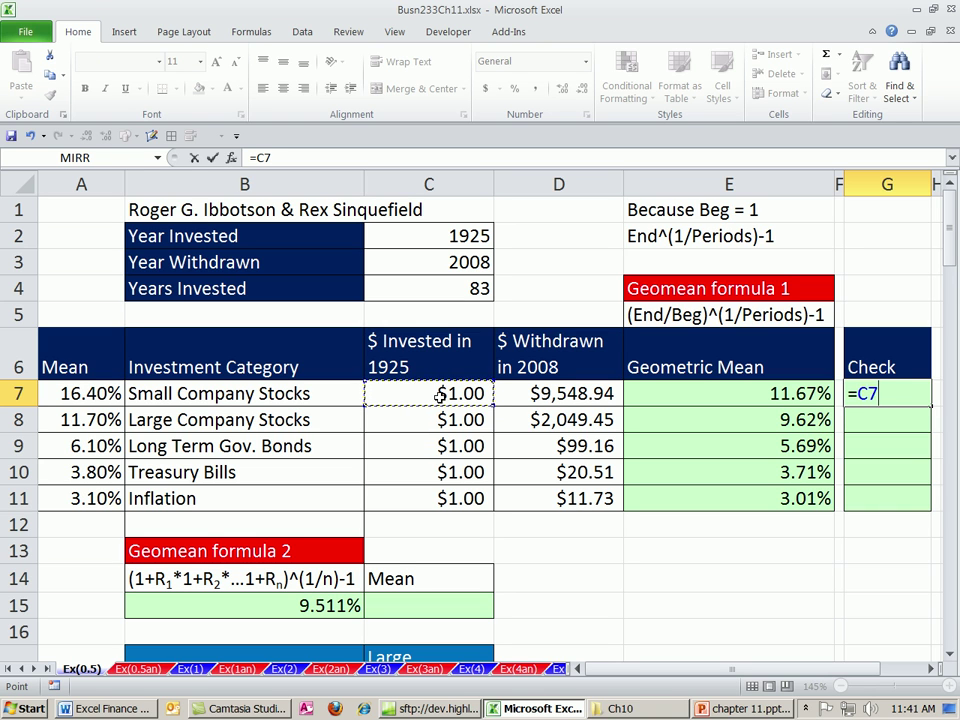
text(*(1+)
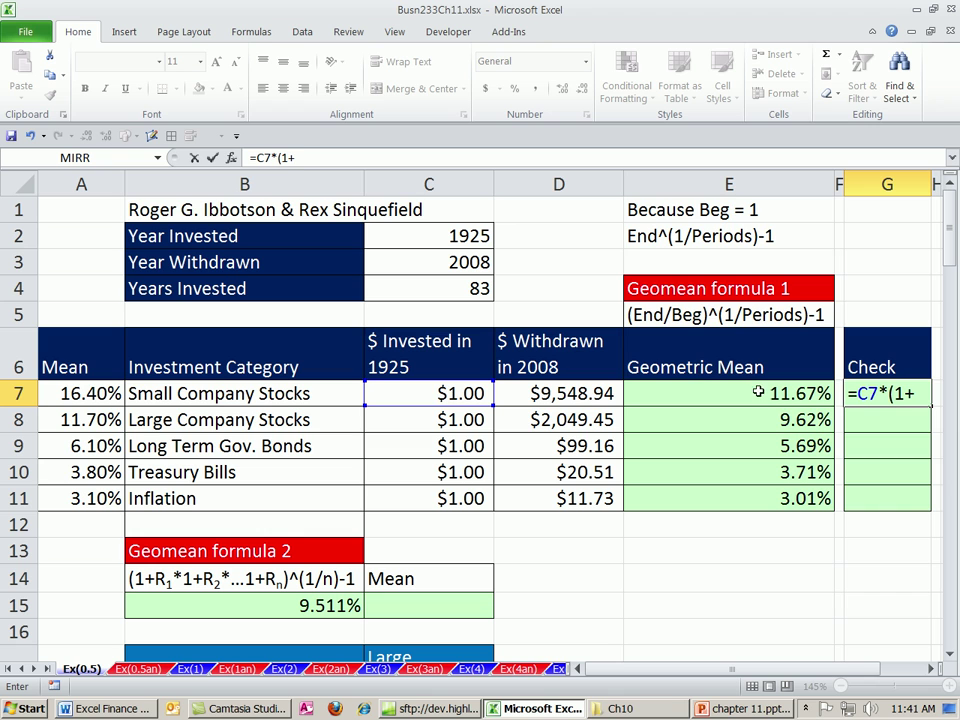
click(675, 393)
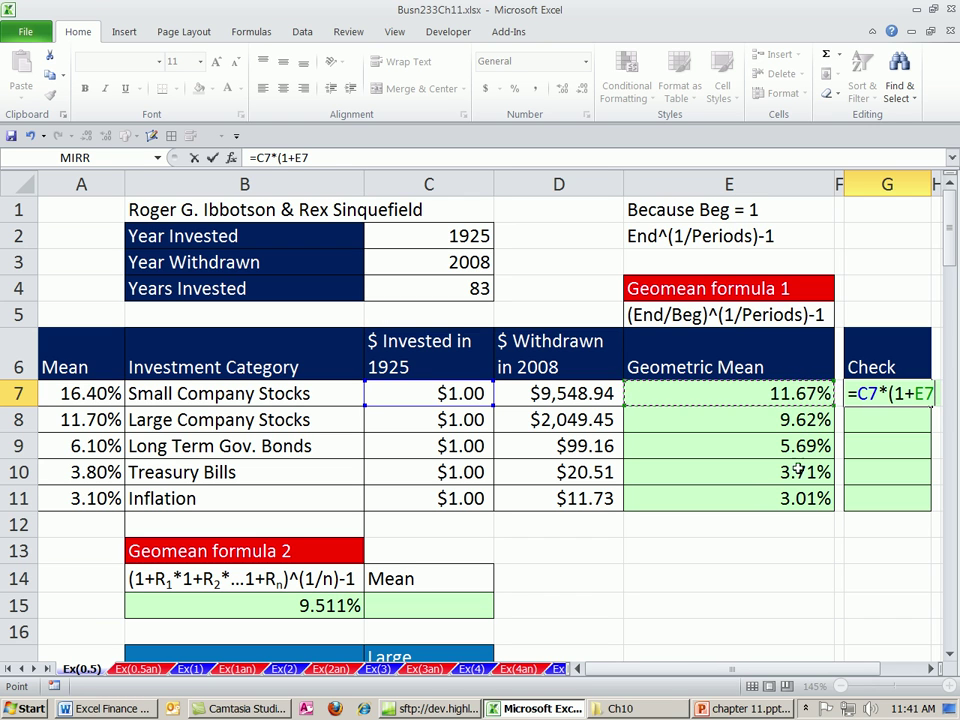
text()^)
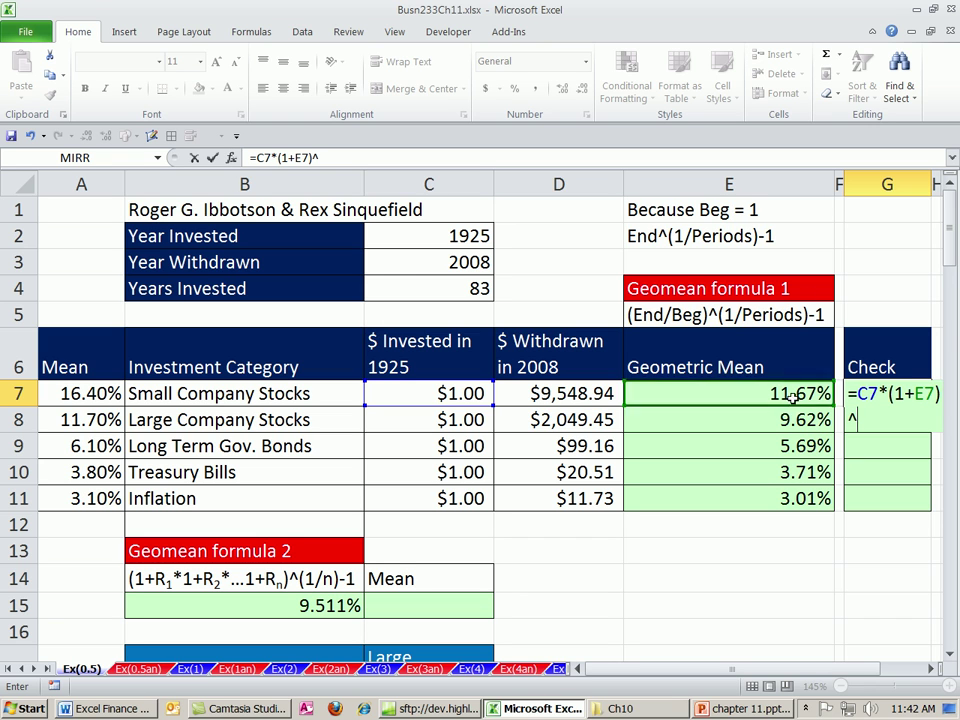
click(453, 294)
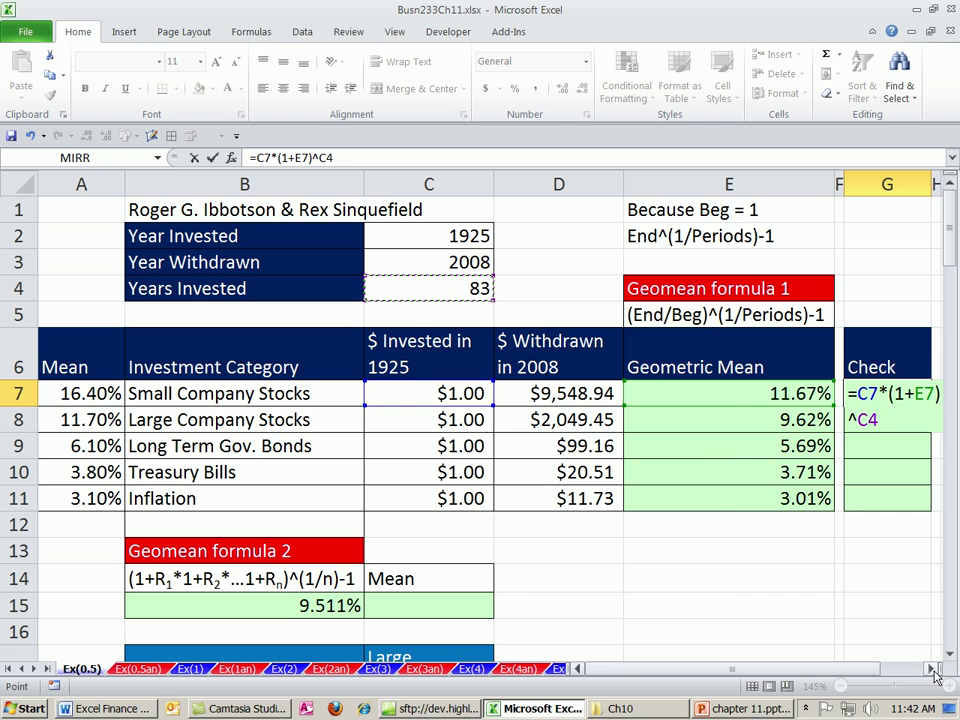
key(F4)
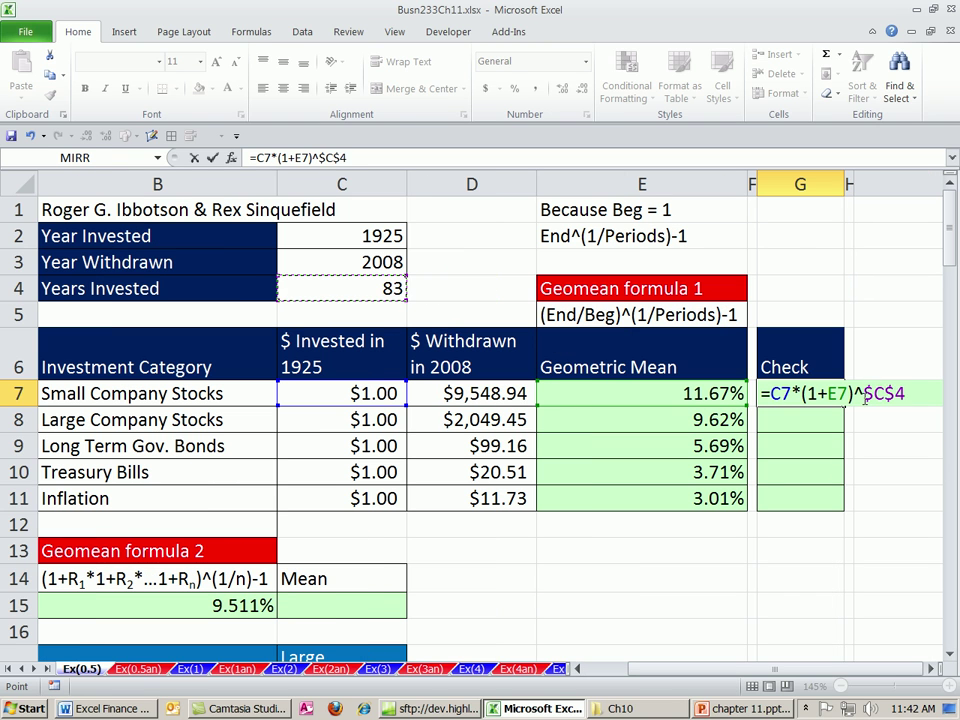
key(ctrl+Return)
drag(845, 405, 795, 505)
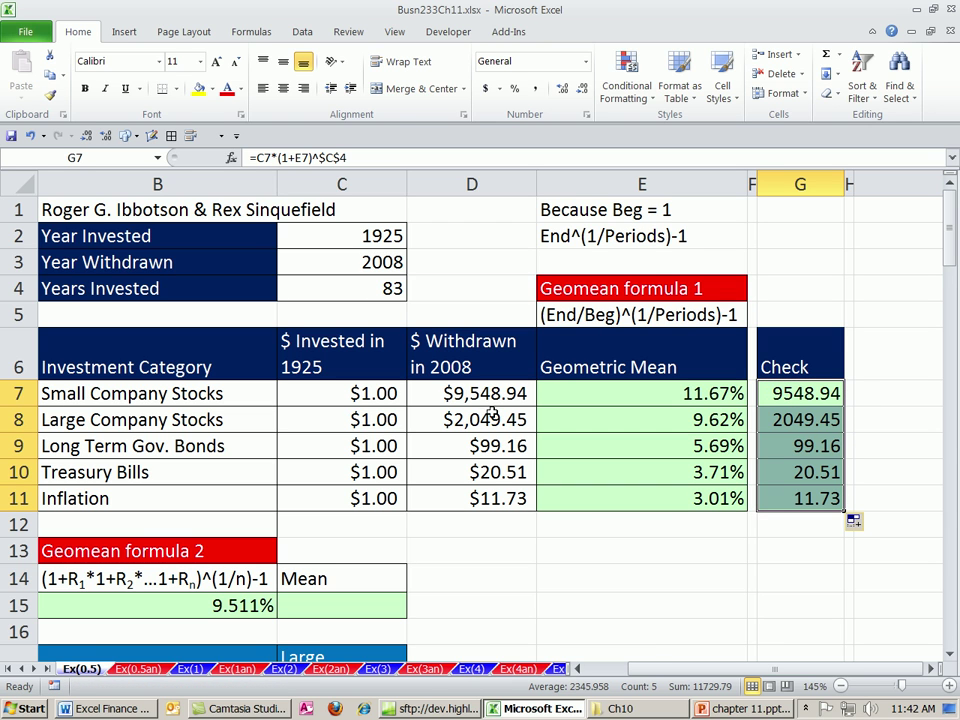
Inspect E7's geometric mean formula, then show B15's =SUMPRODUCT(GEOMEAN(C18:C100+1))-1 formula
double_click(584, 390)
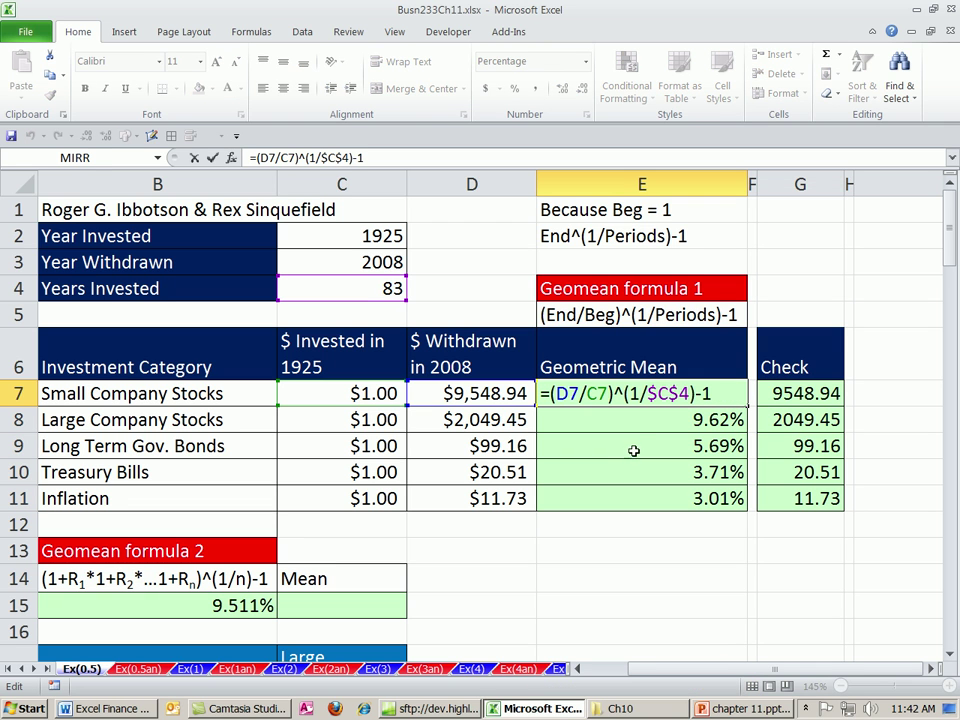
key(Escape)
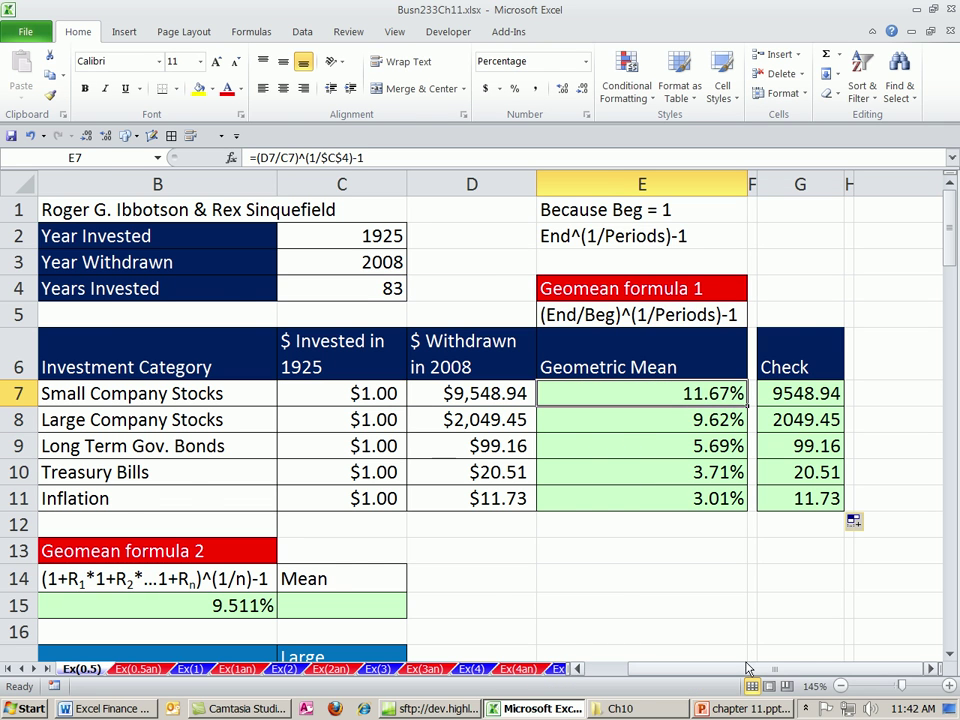
click(600, 655)
drag(776, 668, 703, 678)
scroll(626, 613, down, 2)
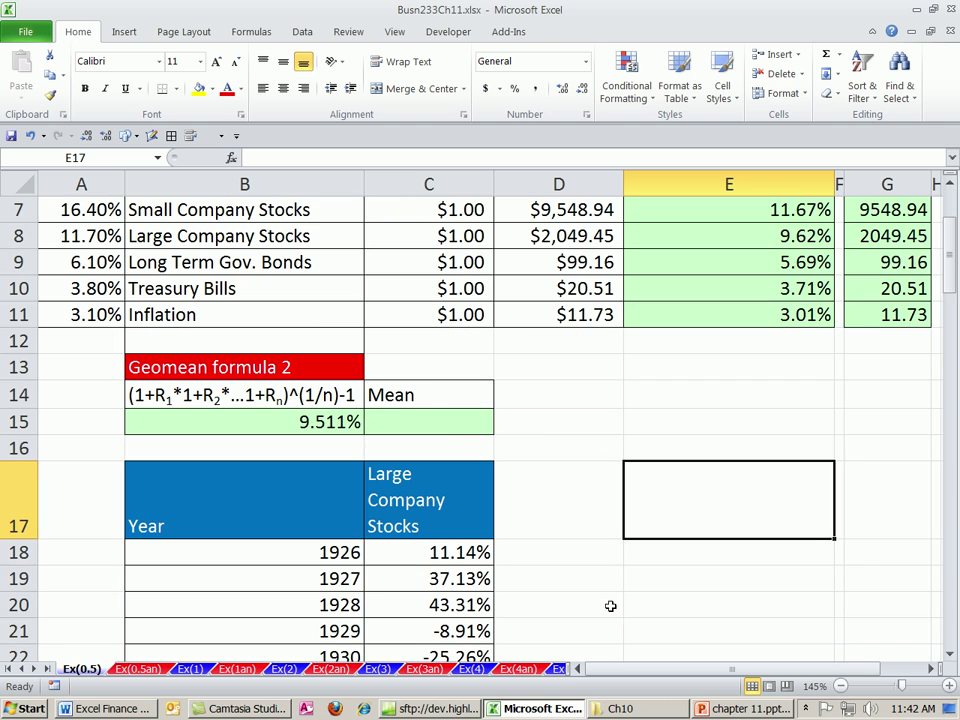
double_click(340, 421)
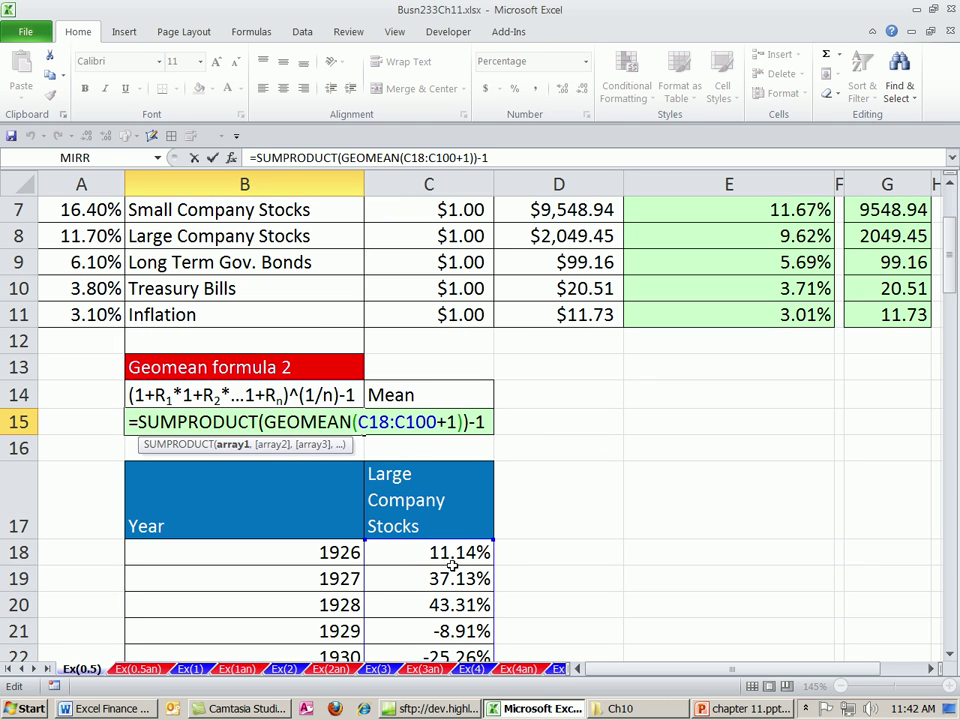